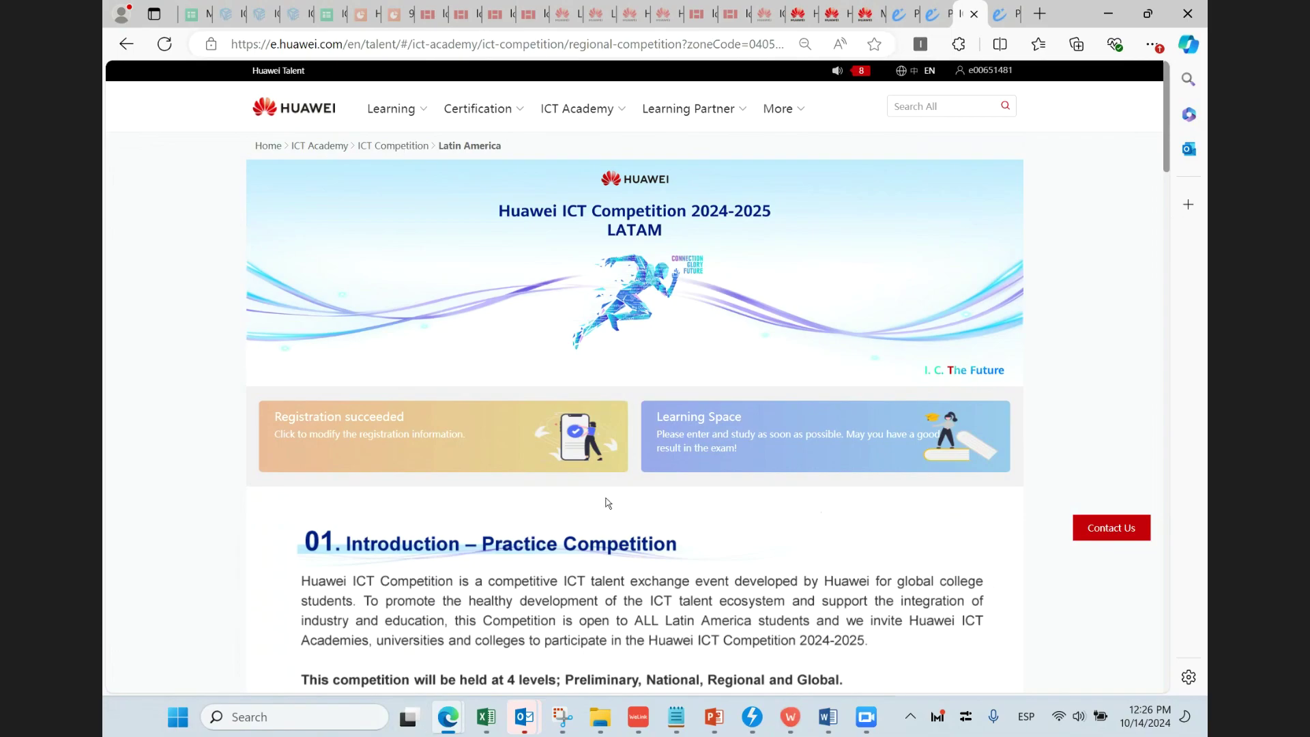
Read the competition introduction and the descriptions of the Network, Cloud and Computing tracks on the LATAM page
scroll(612, 502, "down", 1)
scroll(640, 447, "down", 5)
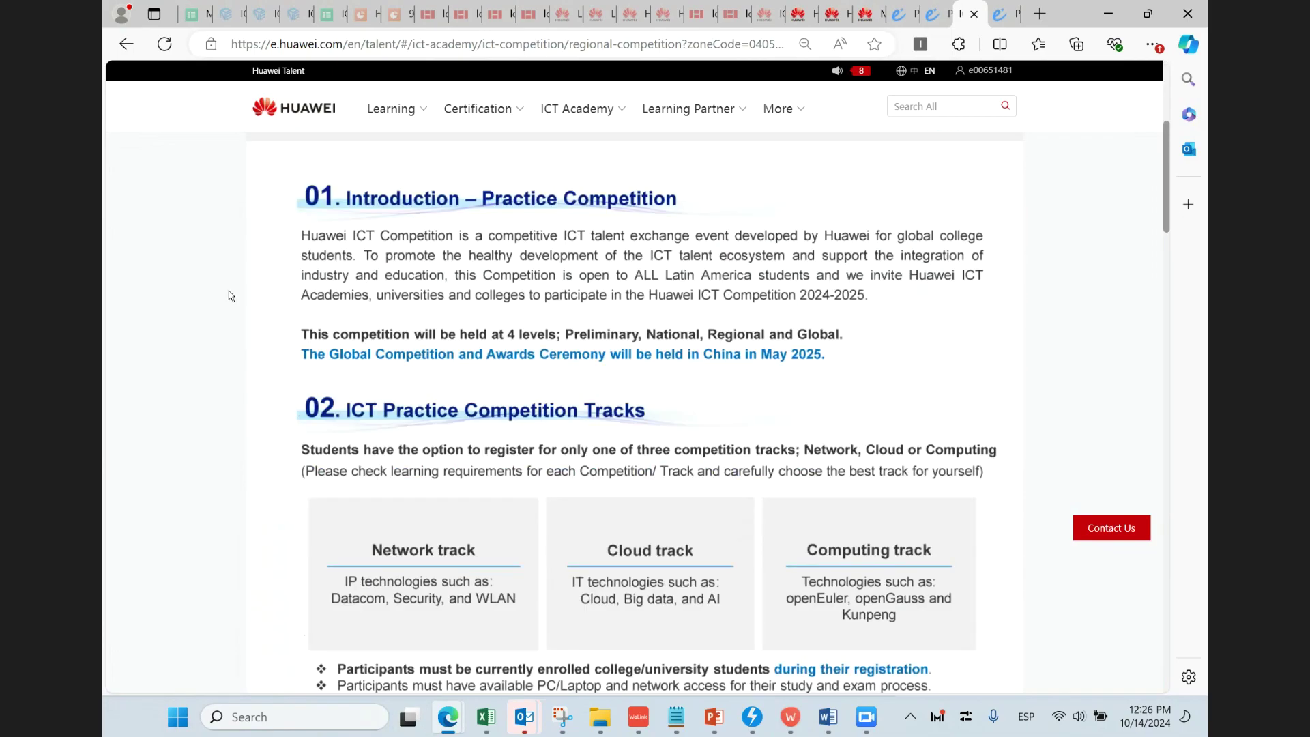
scroll(235, 292, "down", 1)
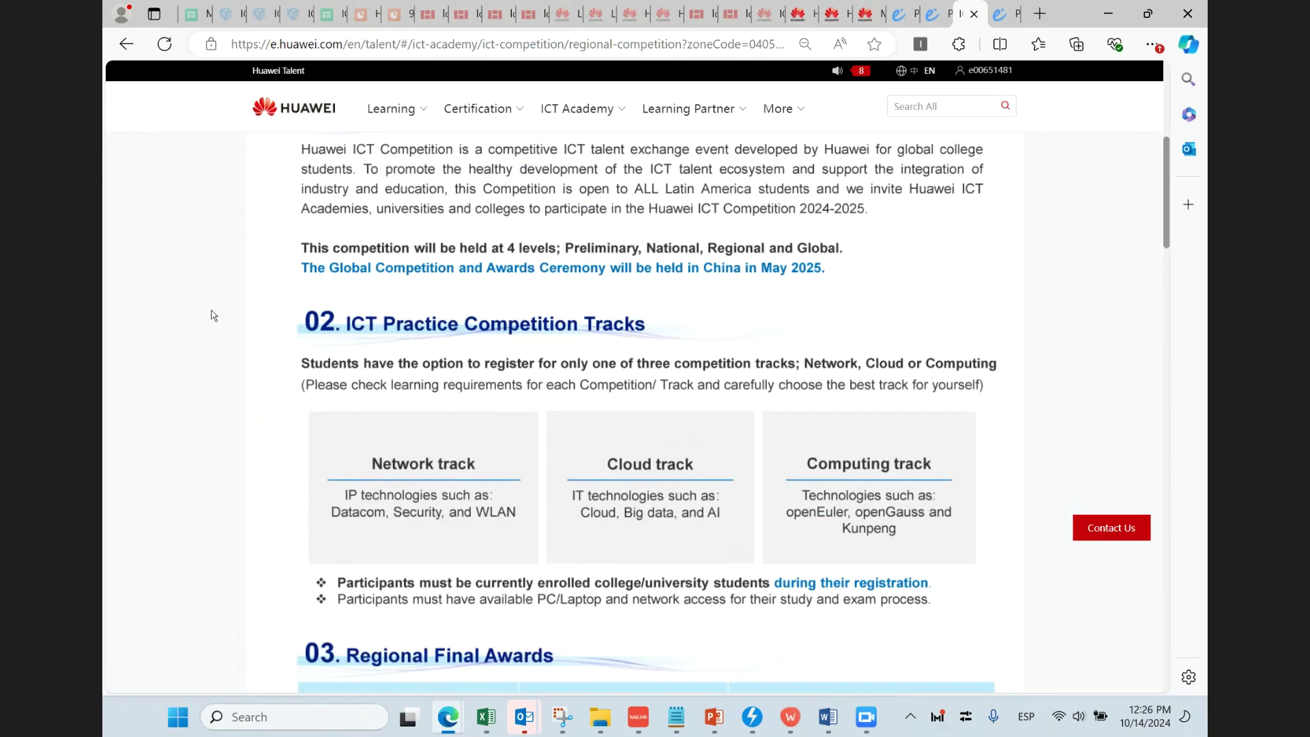
scroll(220, 317, "down", 1)
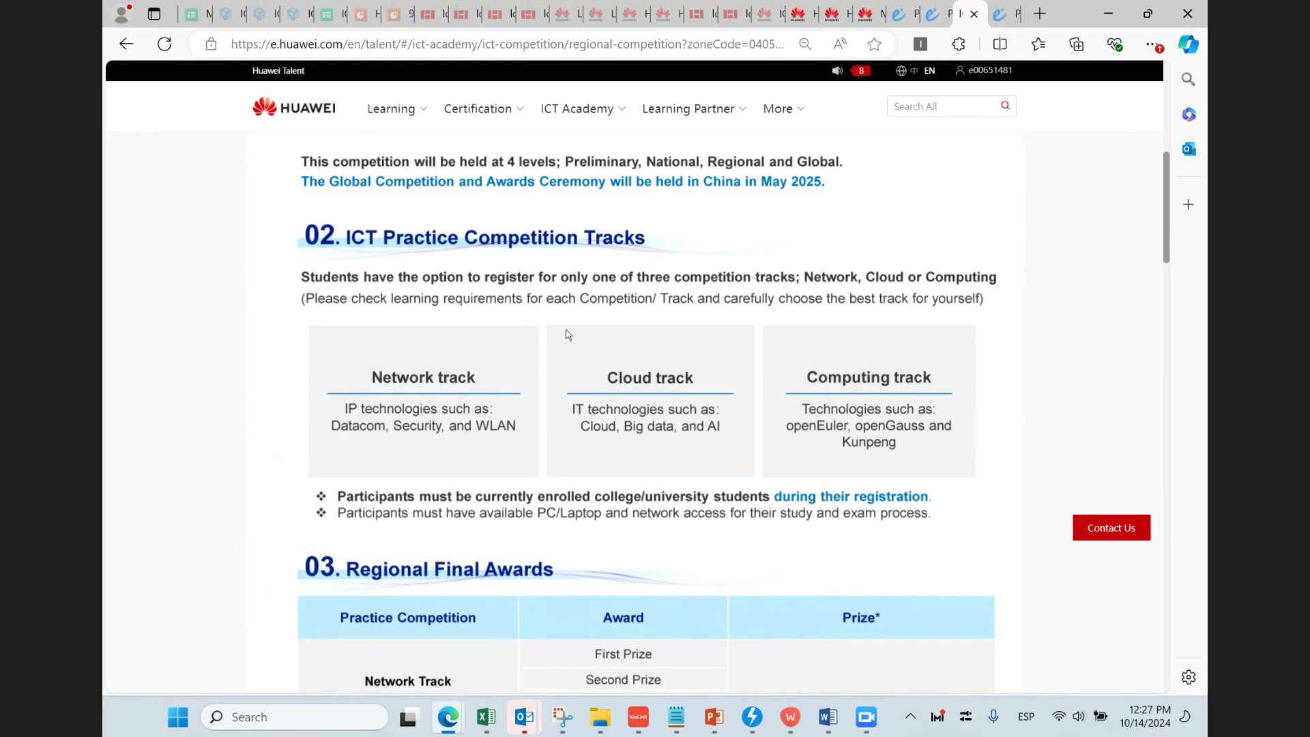
scroll(706, 341, "down", 2)
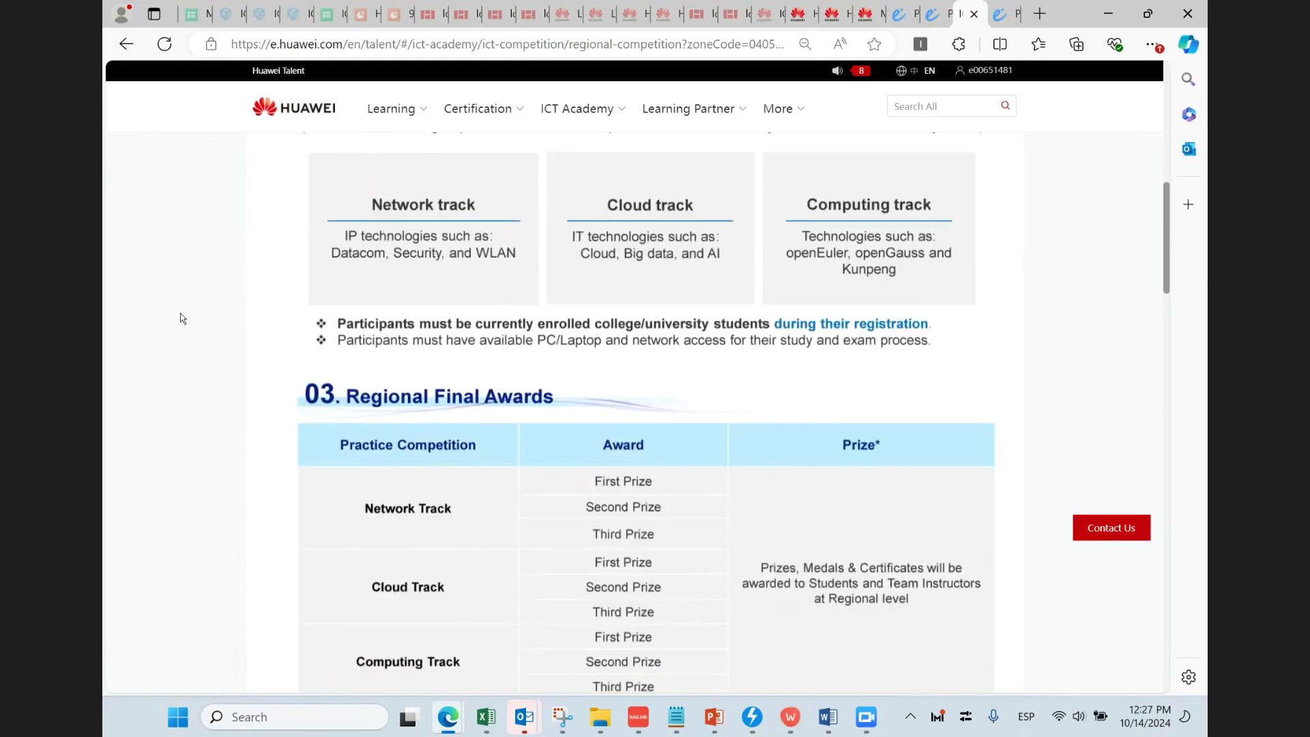
scroll(421, 358, "up", 1)
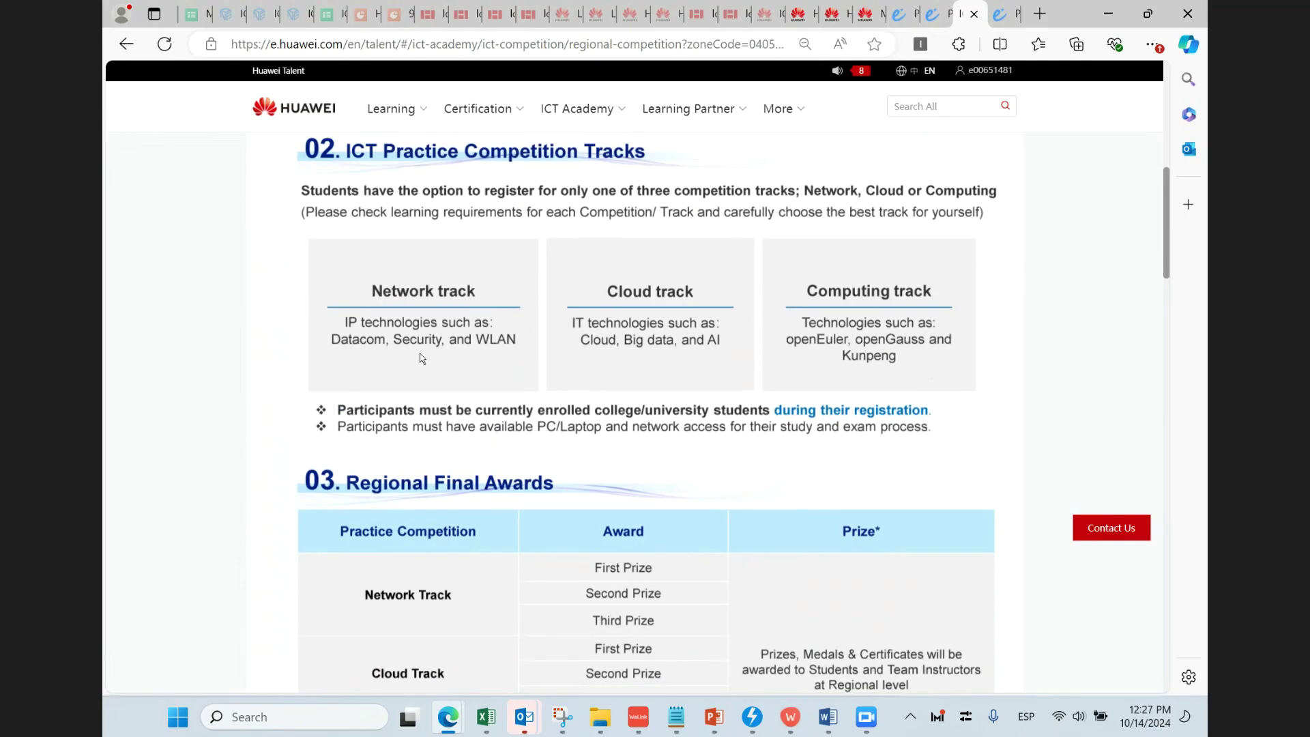
scroll(424, 347, "up", 6)
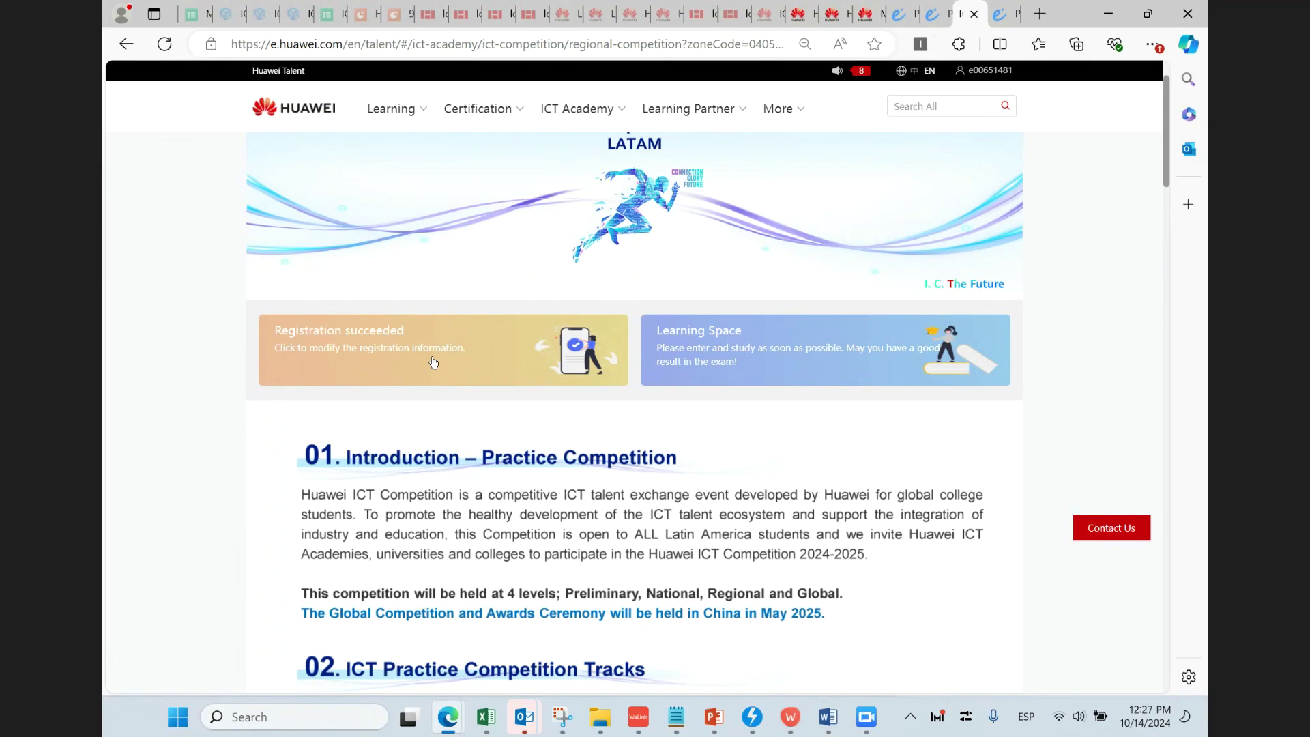
scroll(244, 342, "down", 6)
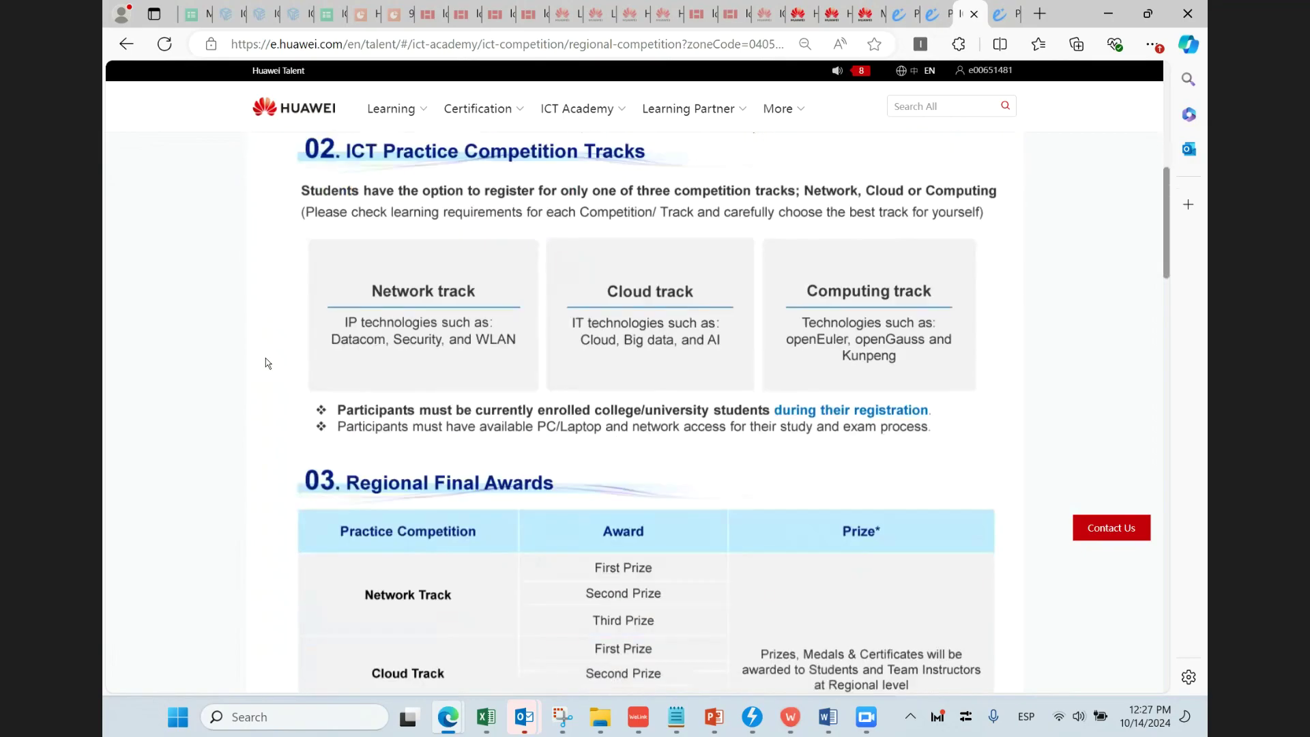
scroll(266, 364, "down", 1)
scroll(711, 305, "up", 6)
scroll(484, 358, "down", 1)
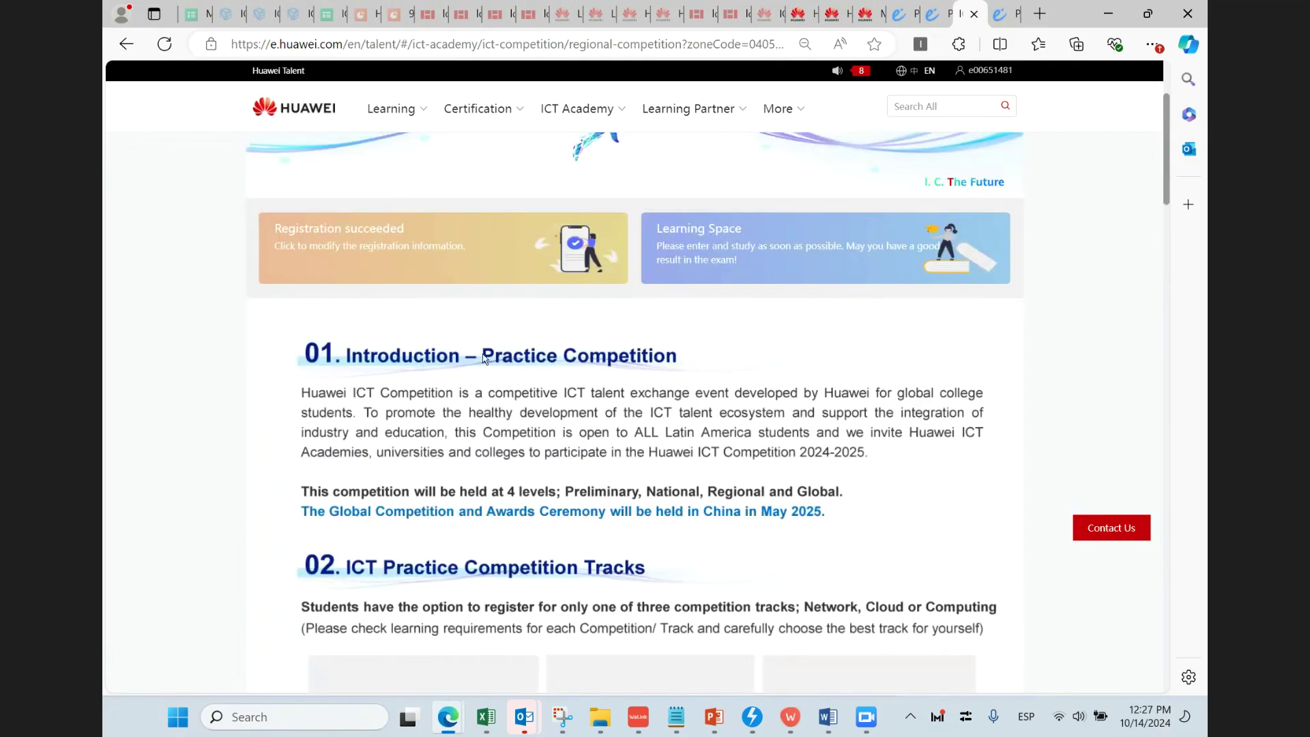
scroll(484, 359, "down", 7)
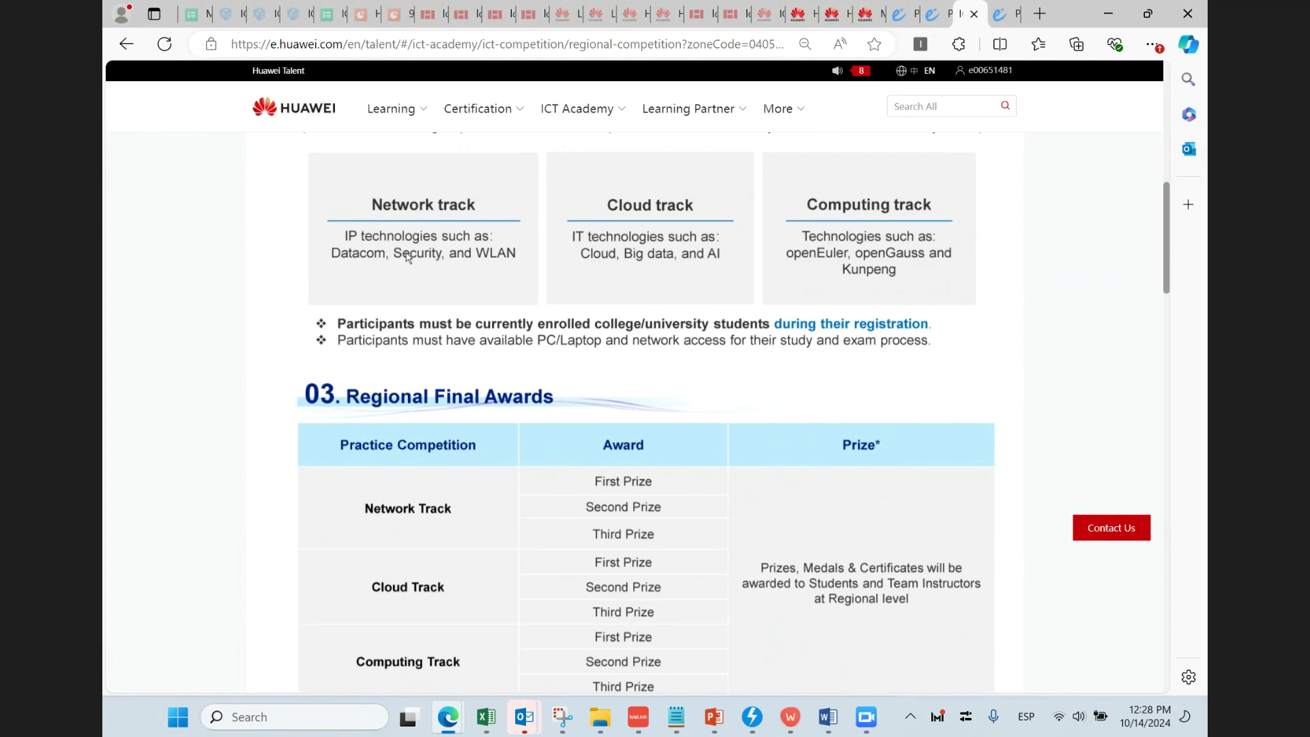
Review the regional final awards, the schedule and the competition form on the LATAM page
scroll(258, 468, "down", 3)
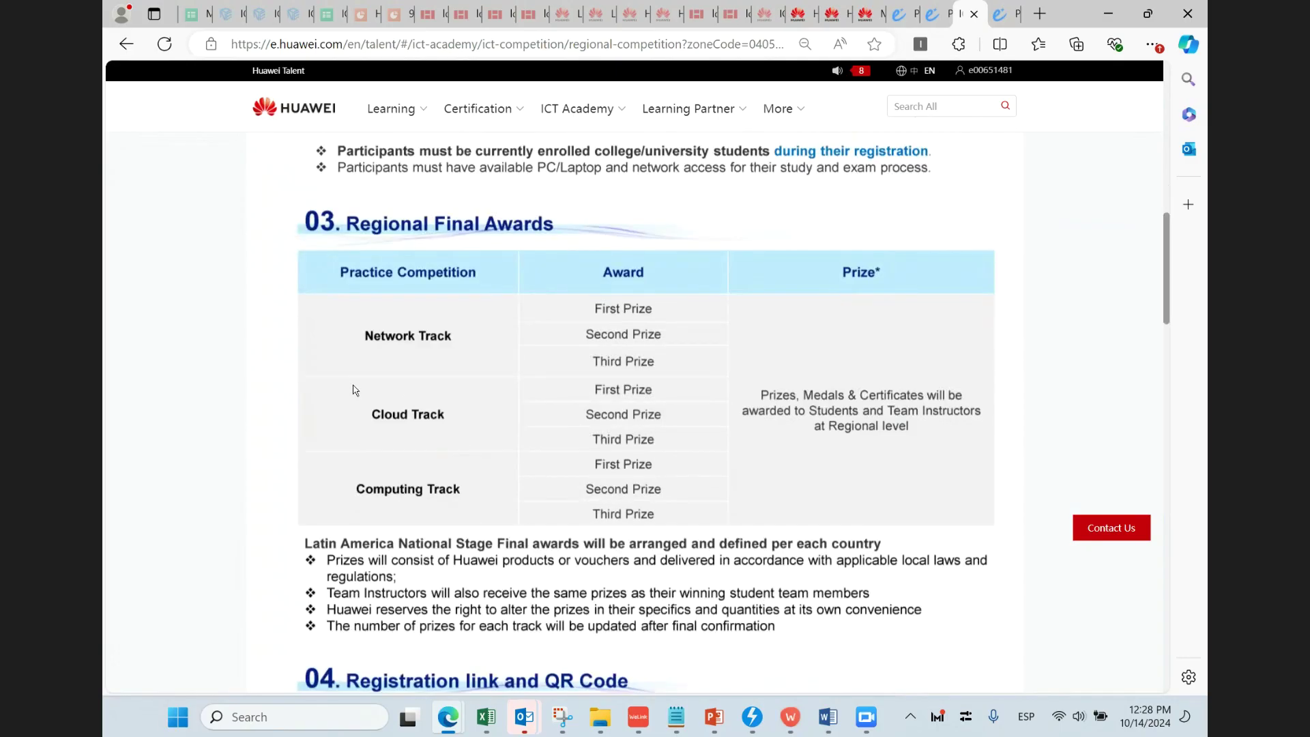
scroll(336, 425, "down", 3)
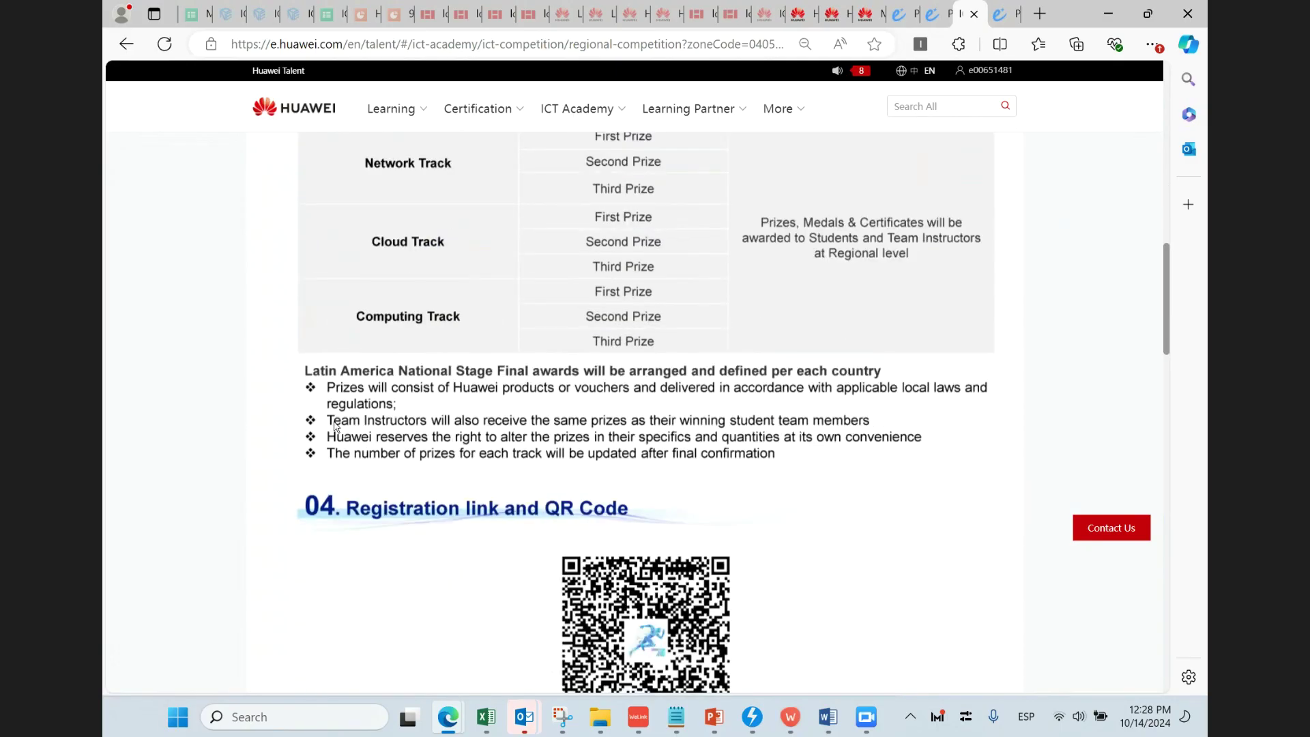
scroll(296, 470, "down", 9)
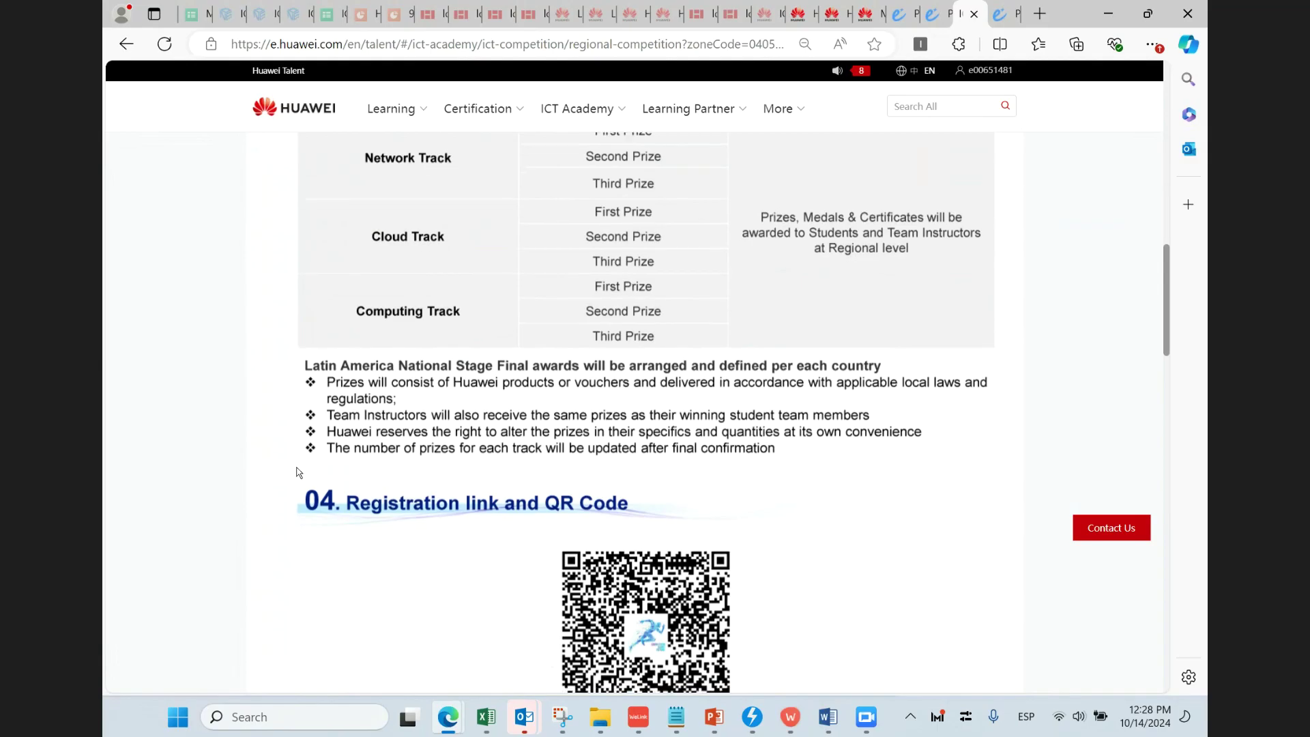
scroll(223, 437, "down", 2)
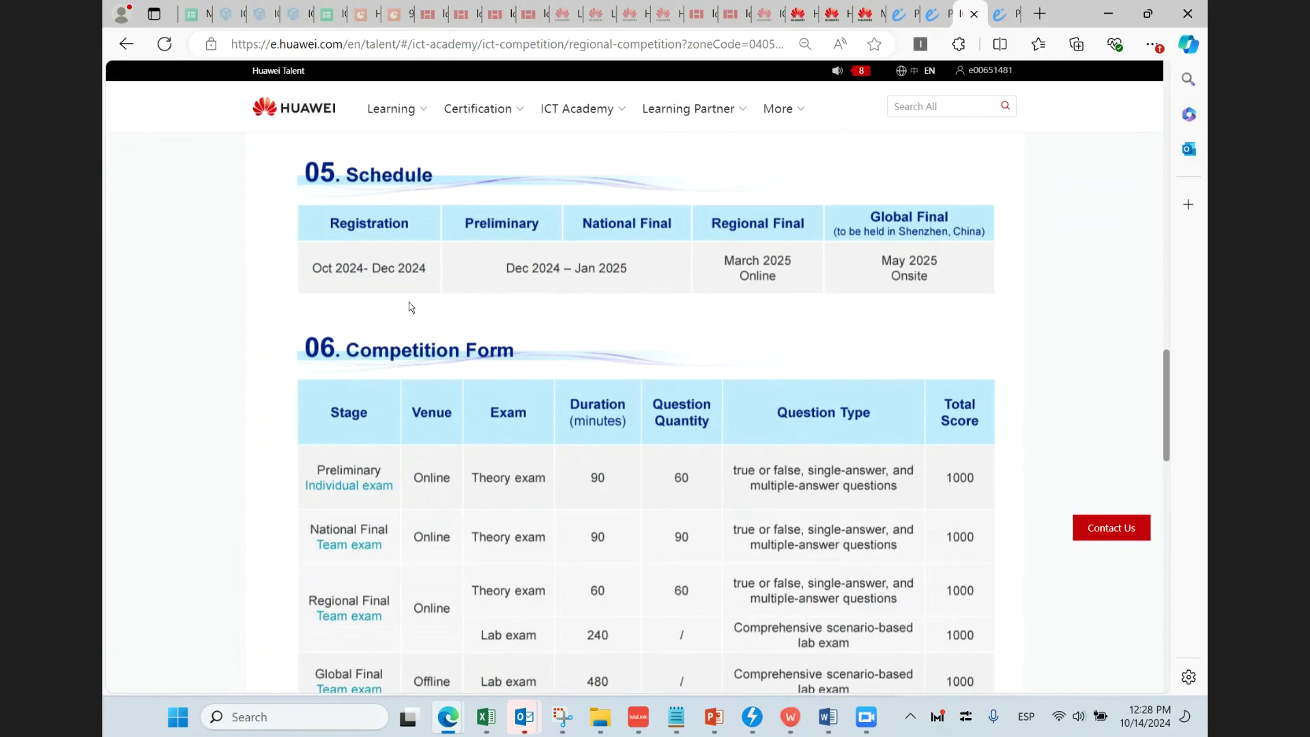
scroll(578, 374, "down", 3)
scroll(538, 290, "up", 1)
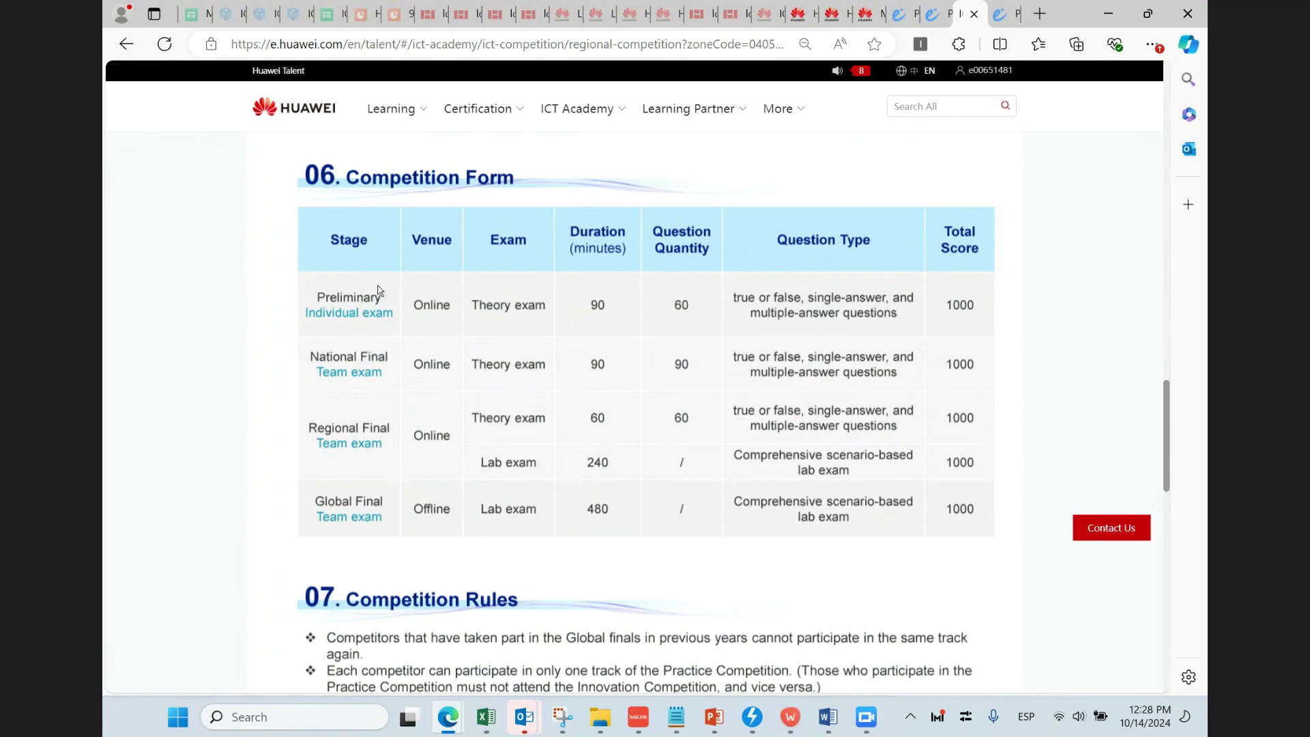
scroll(716, 399, "up", 15)
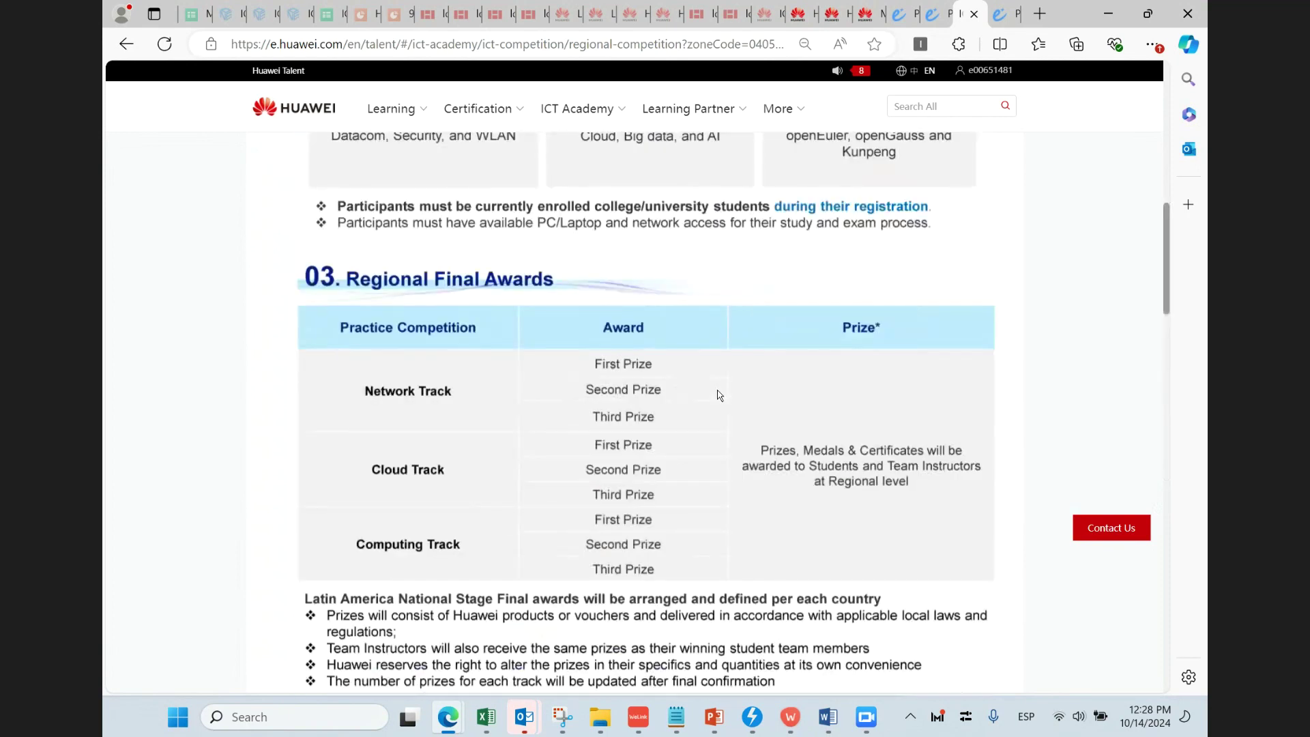
scroll(640, 376, "down", 3)
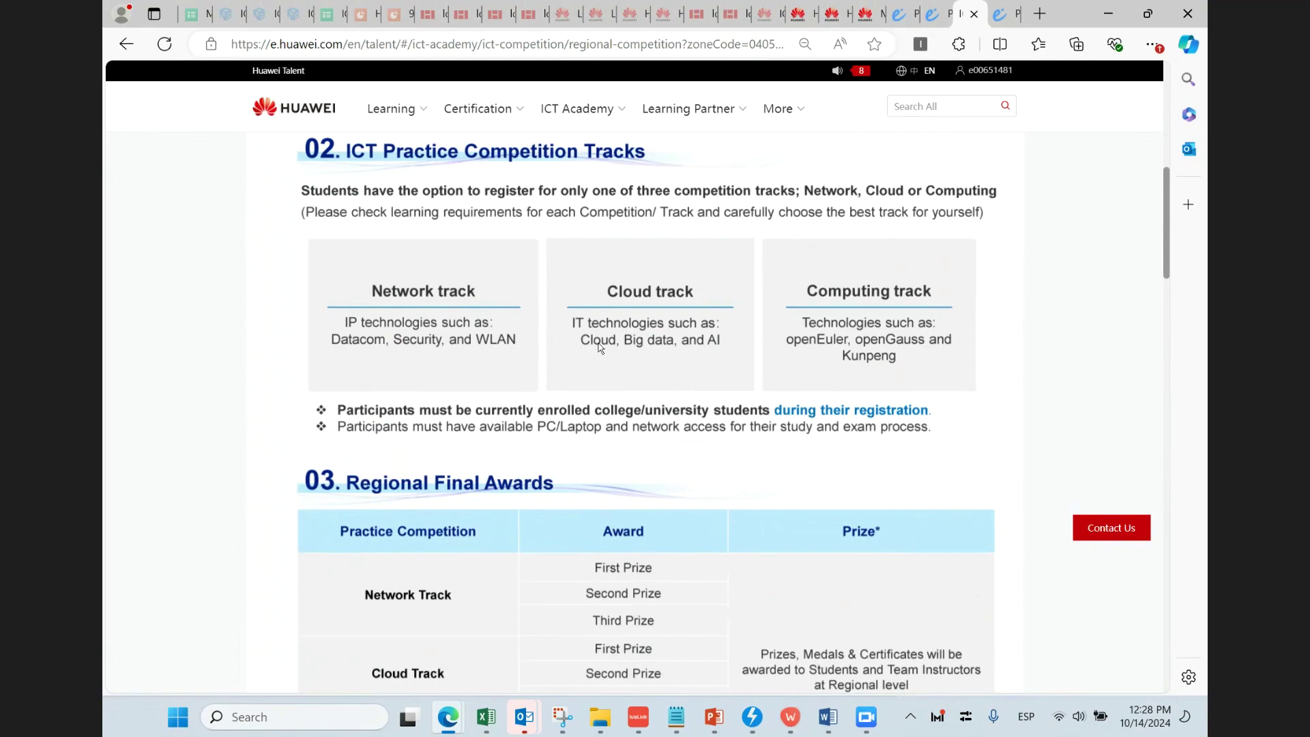
scroll(408, 432, "down", 10)
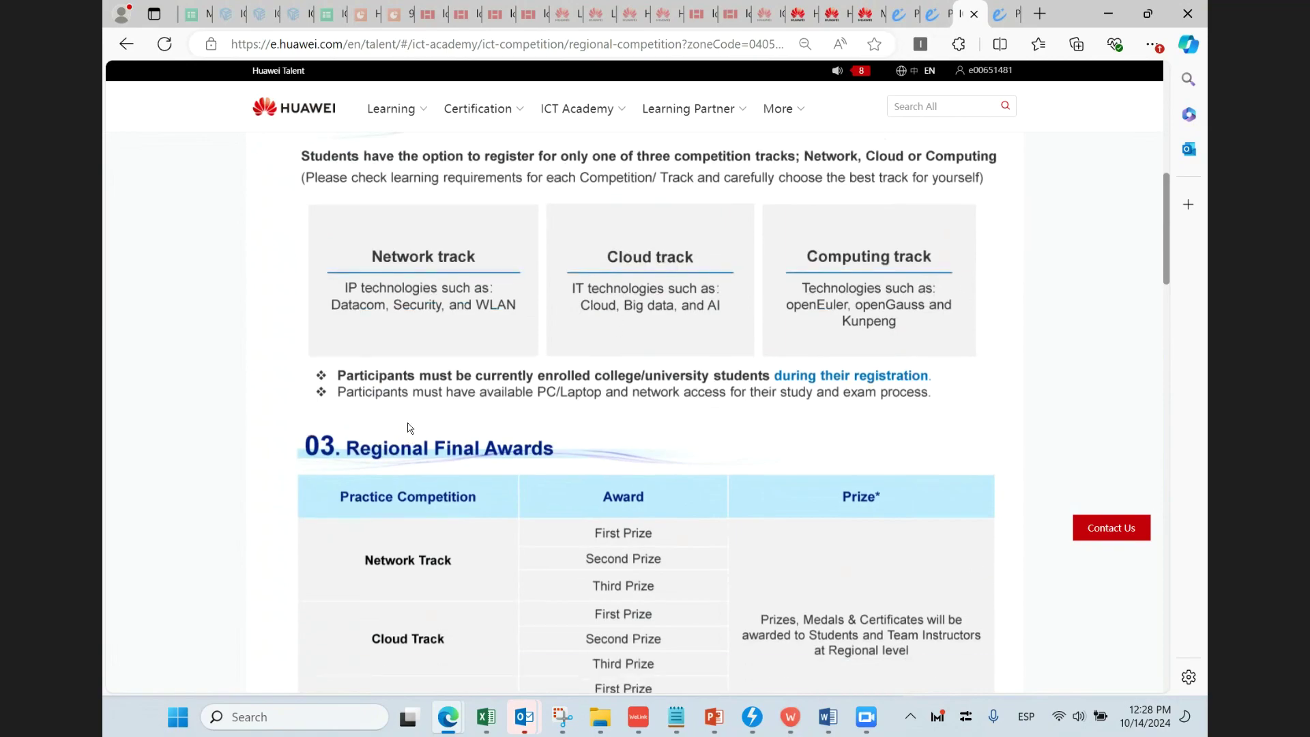
scroll(410, 434, "down", 10)
scroll(430, 461, "up", 10)
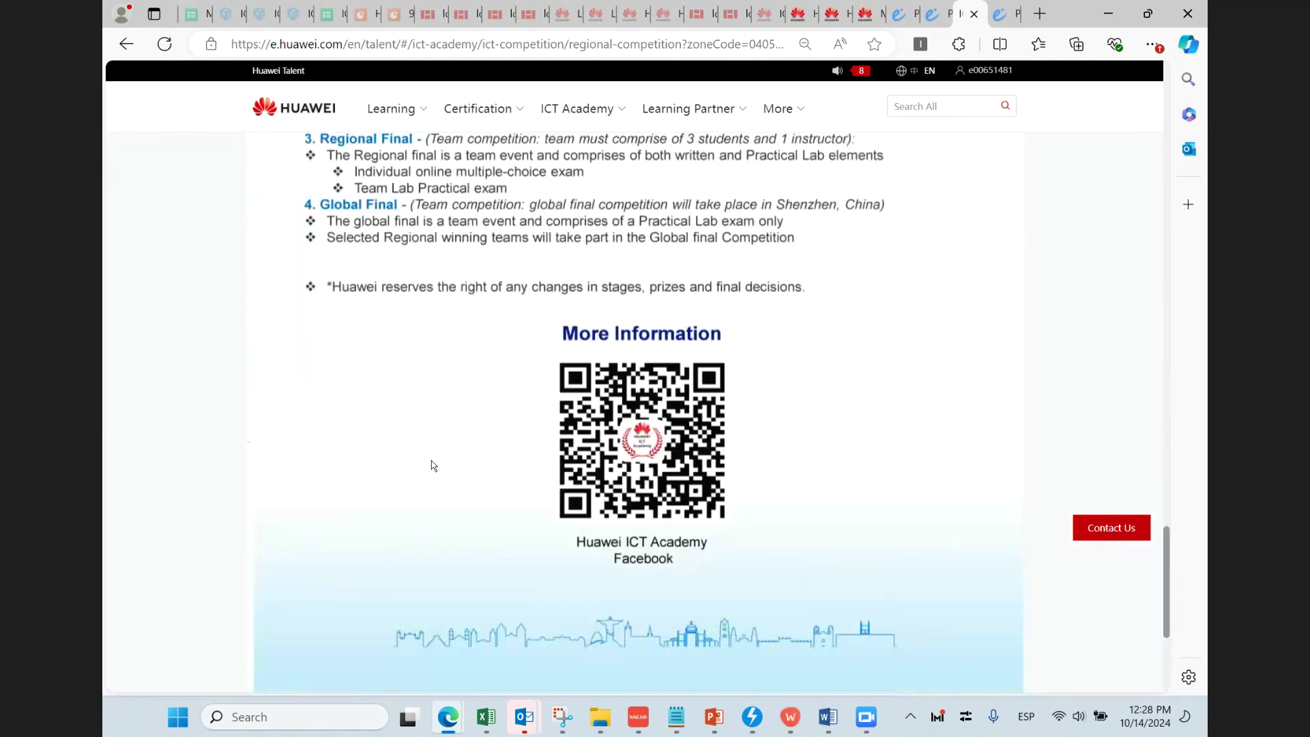
Examine the stage schedule, the exam format of each stage and the competition rules, and recheck the award and schedule tables
scroll(370, 385, "down", 3)
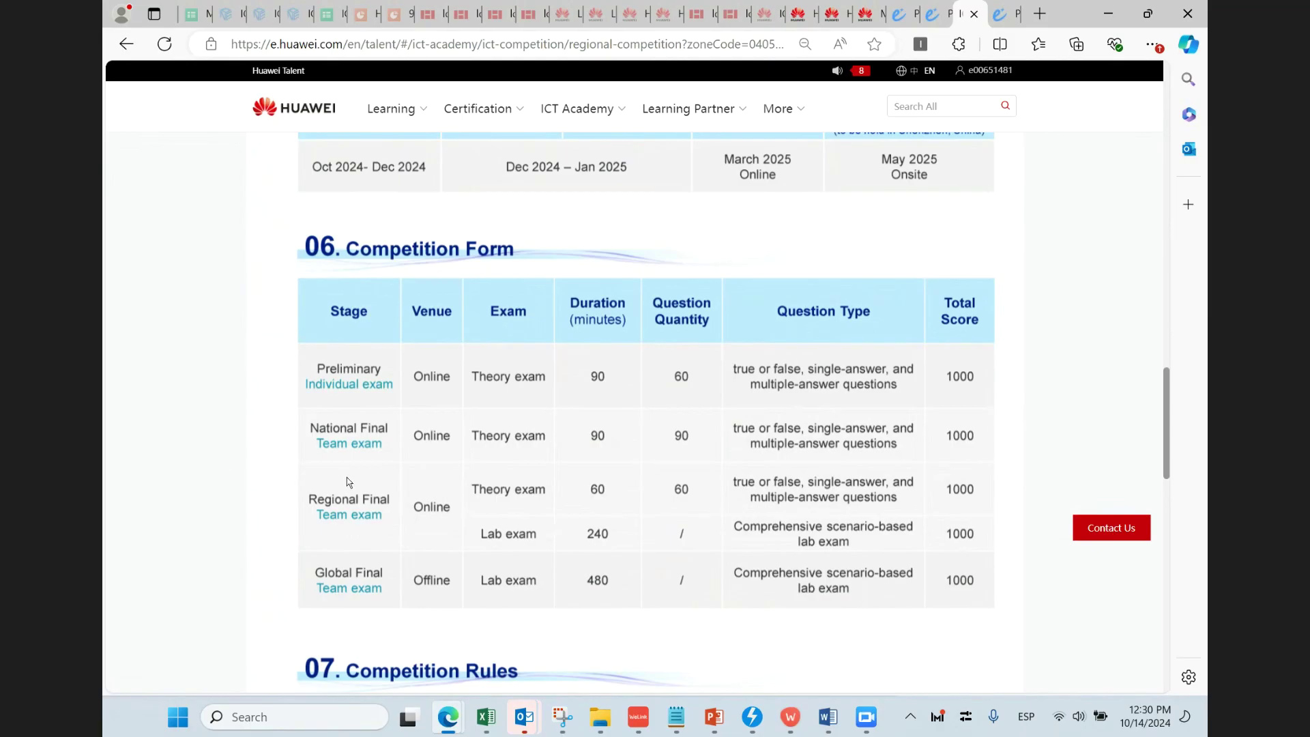
scroll(343, 476, "up", 2)
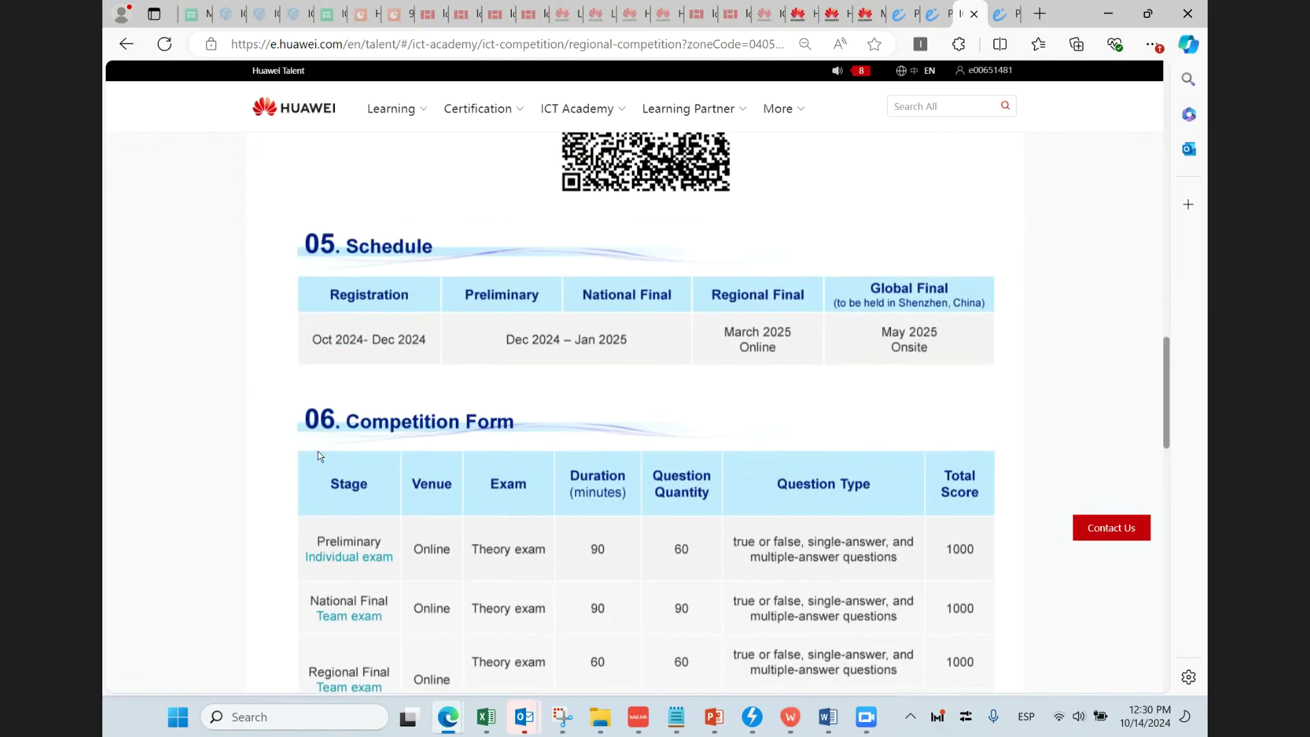
scroll(728, 313, "down", 2)
scroll(797, 249, "up", 1)
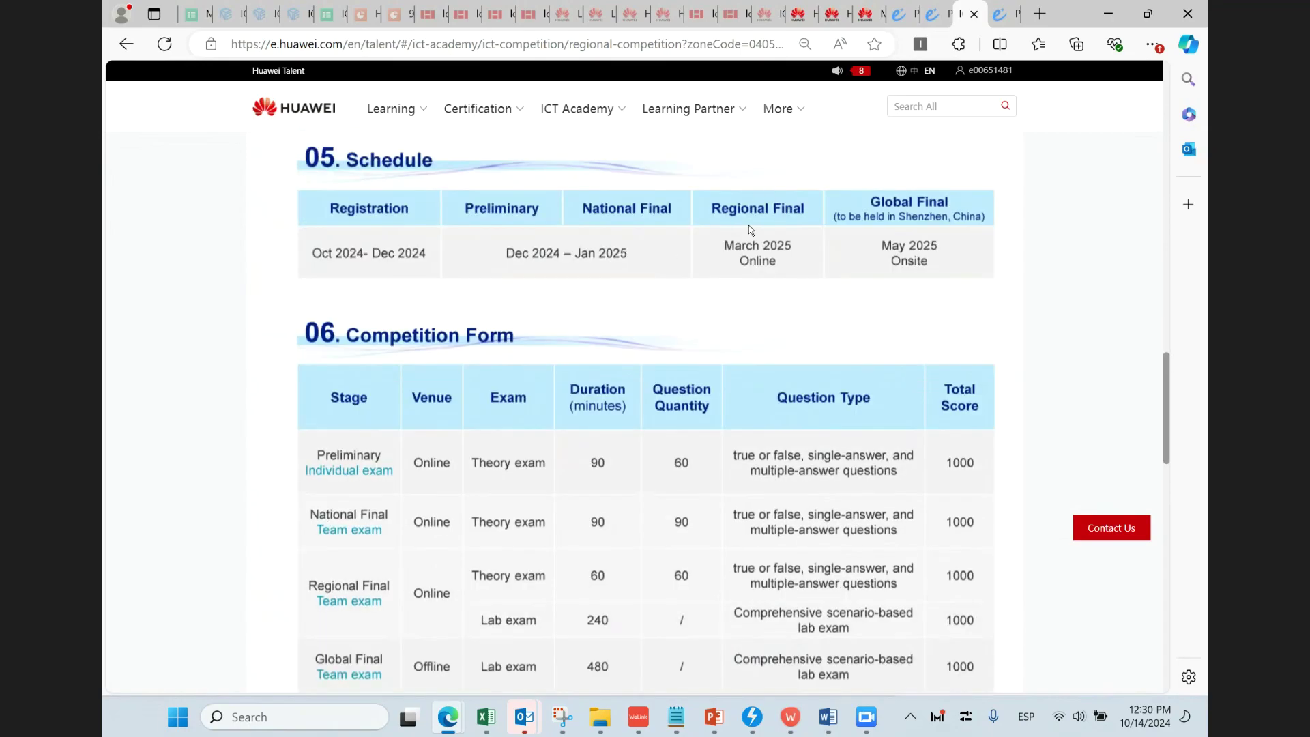
scroll(762, 273, "up", 1)
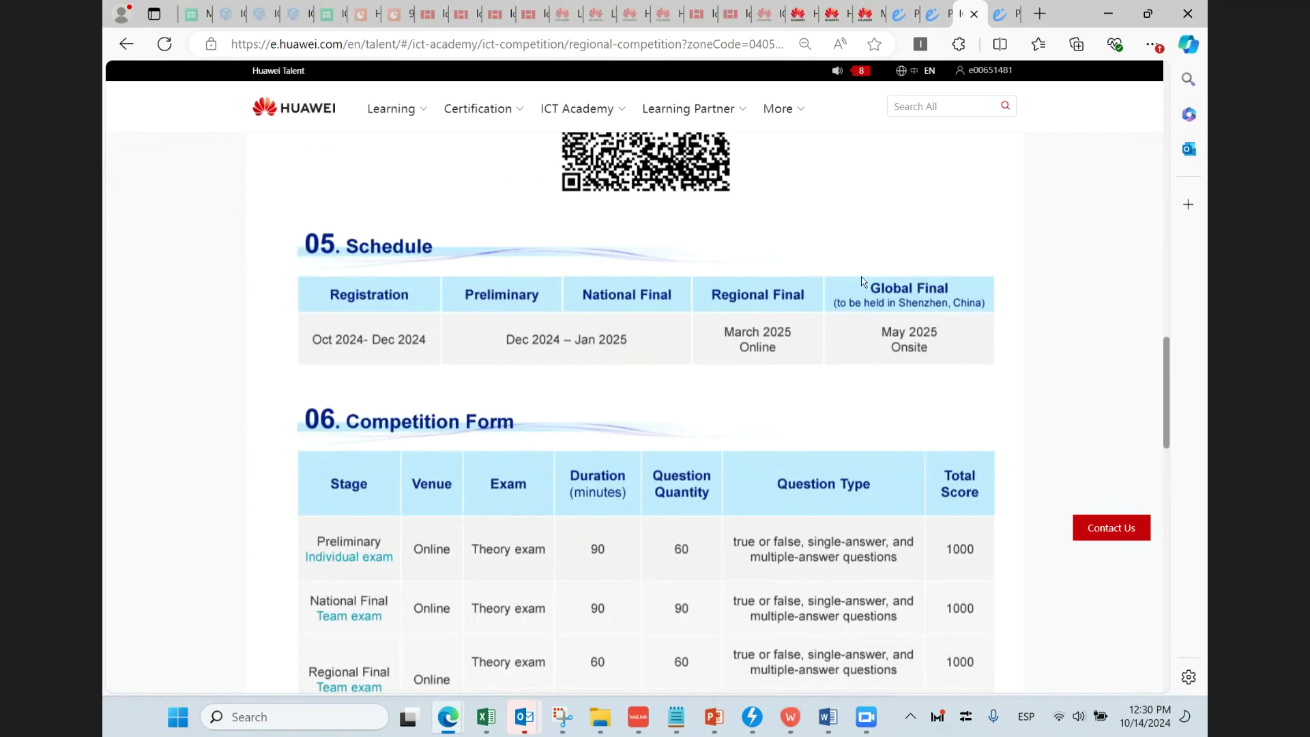
scroll(212, 434, "down", 3)
scroll(213, 434, "down", 4)
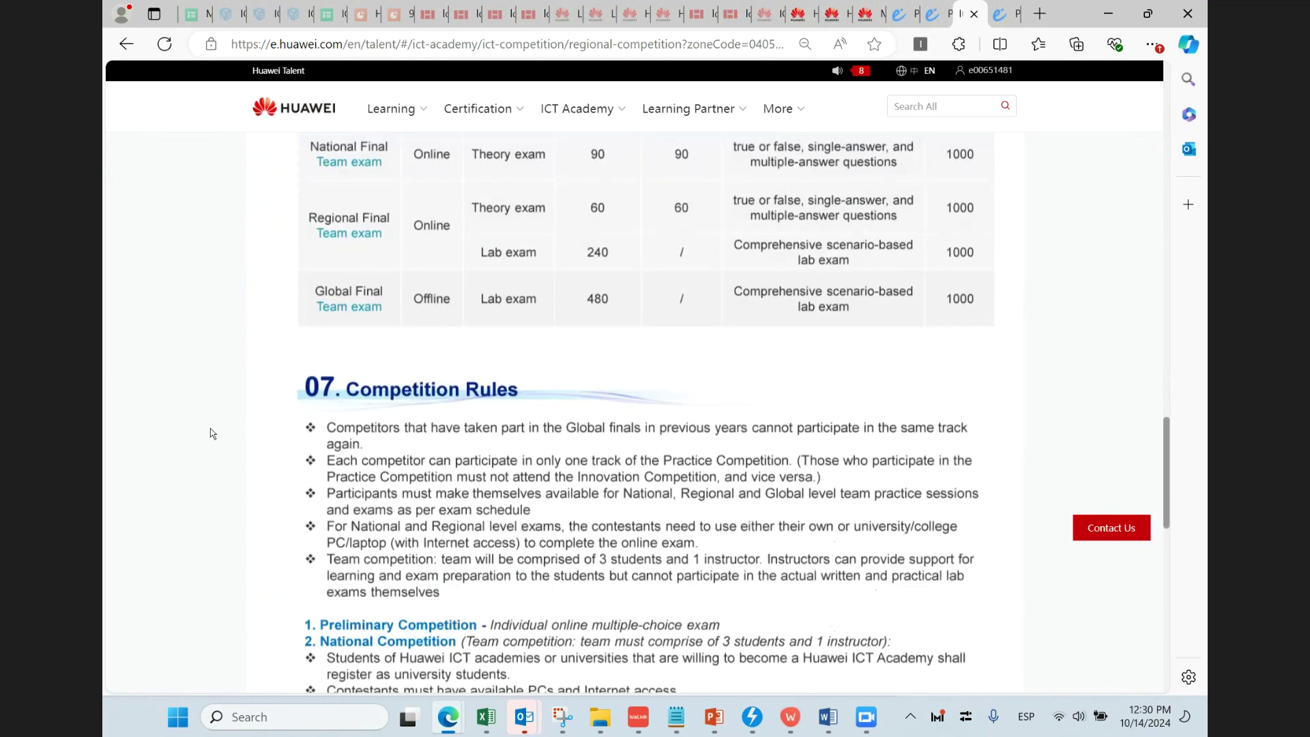
scroll(454, 368, "down", 1)
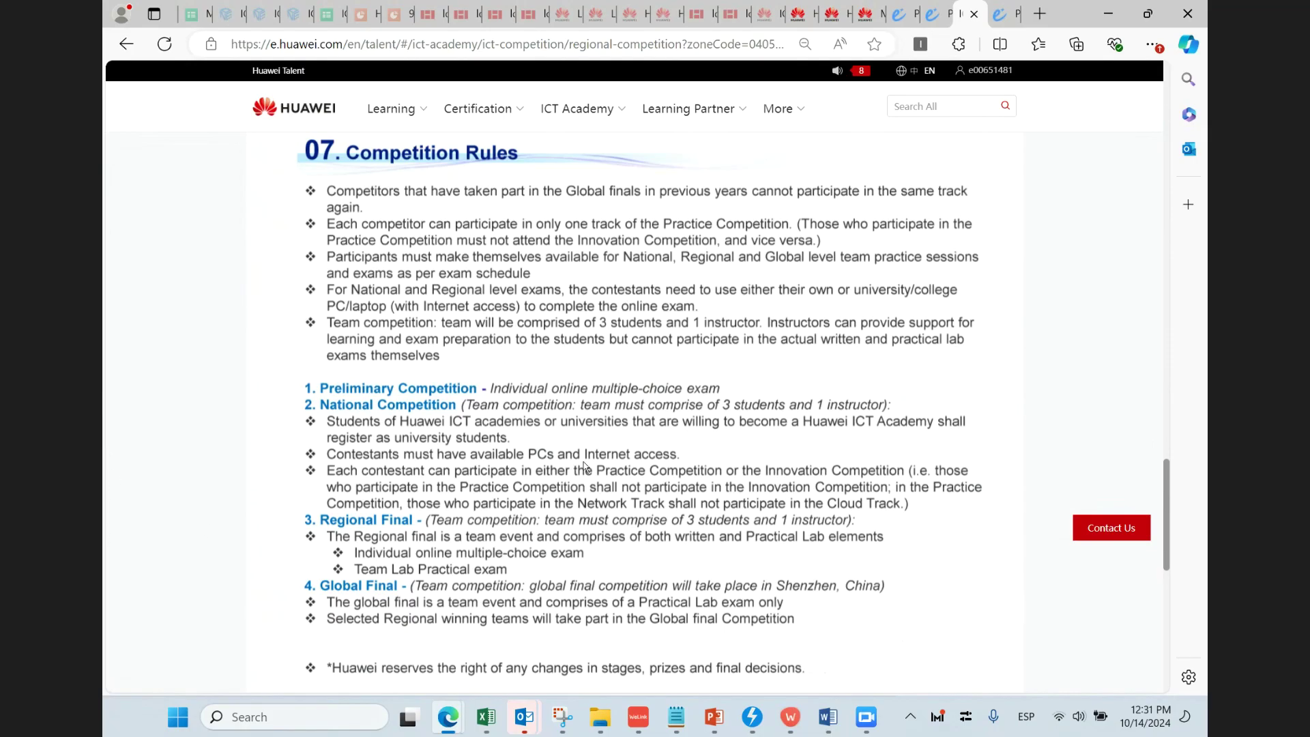
scroll(266, 462, "down", 3)
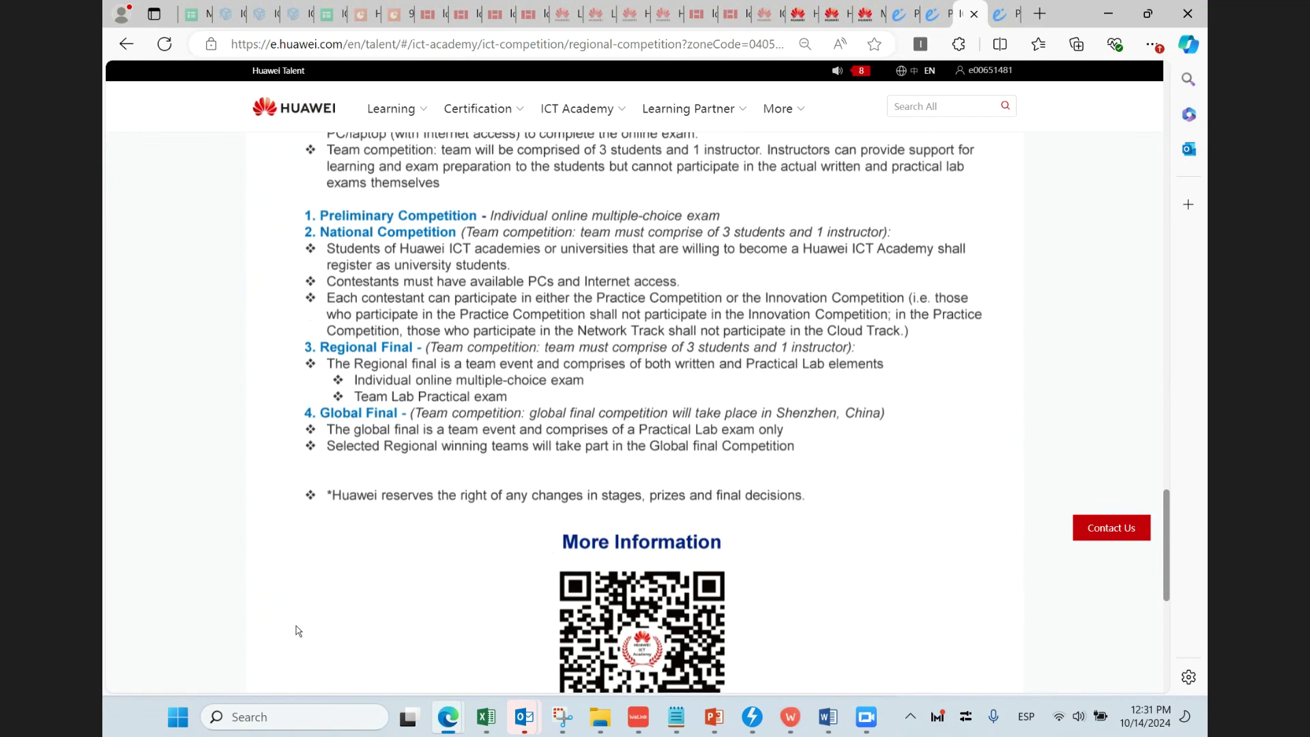
scroll(305, 598, "up", 10)
scroll(300, 436, "up", 6)
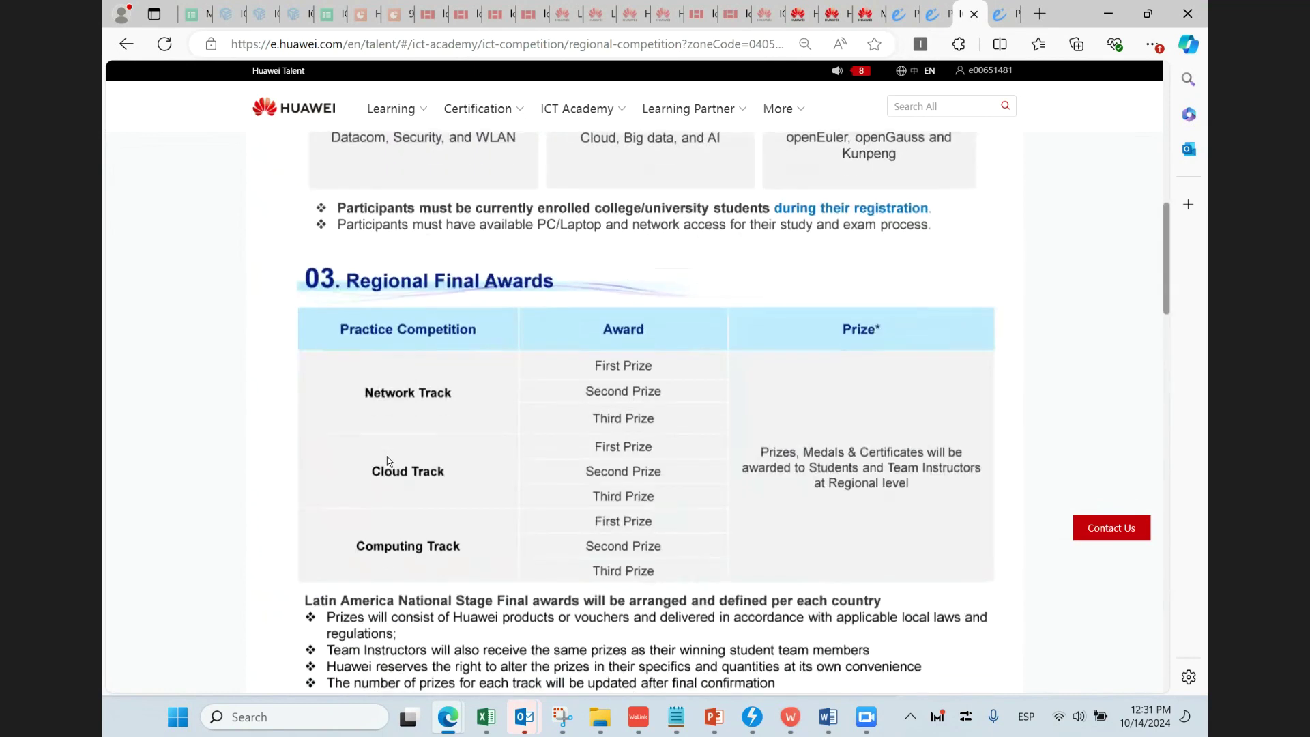
scroll(387, 457, "down", 6)
scroll(402, 477, "down", 3)
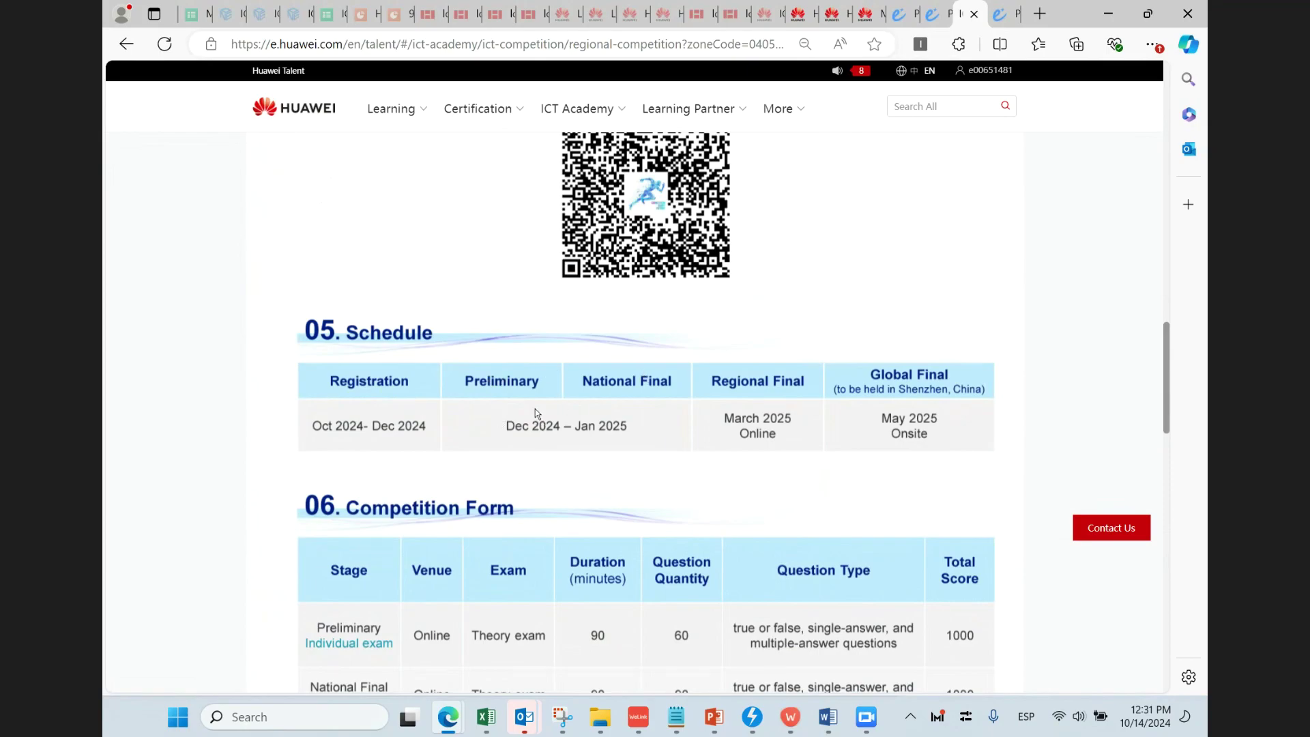
Open the submitted registration information, inspect the track name options and the instructor account field, and close it without saving
scroll(423, 460, "up", 2)
scroll(422, 460, "up", 20)
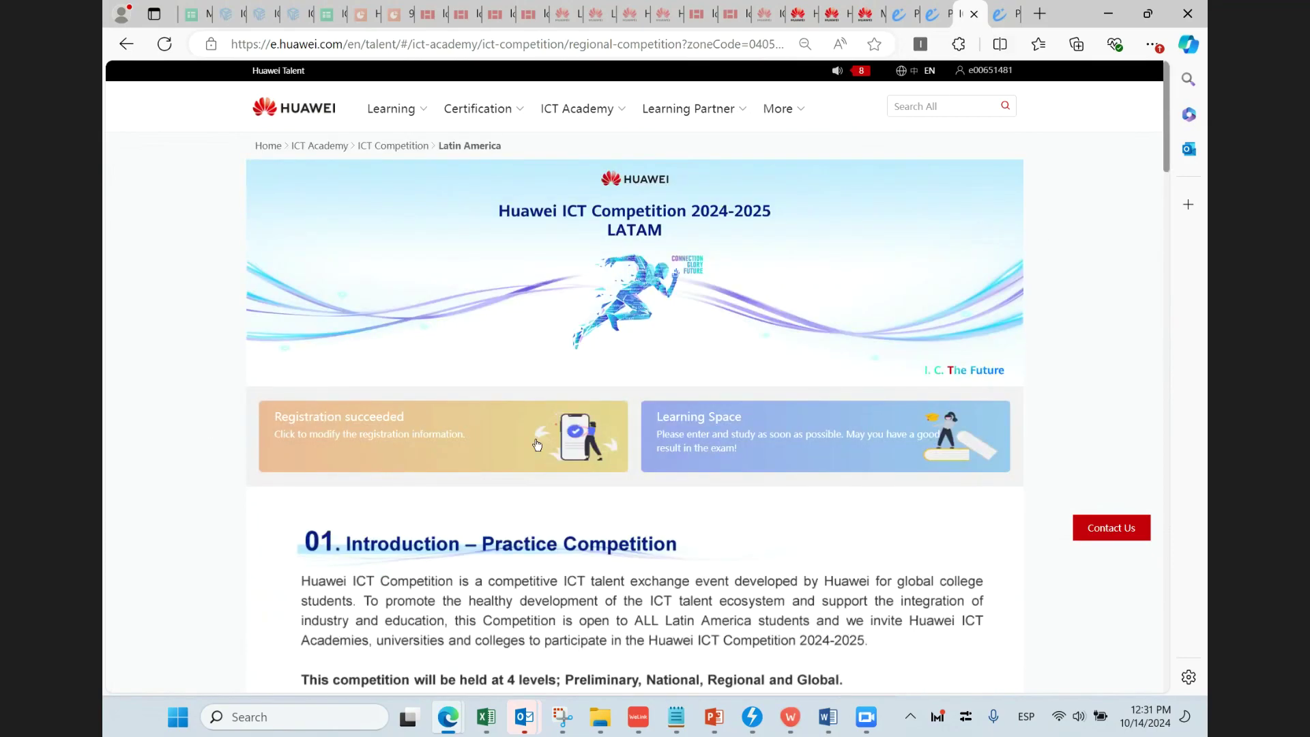
left_click(374, 434)
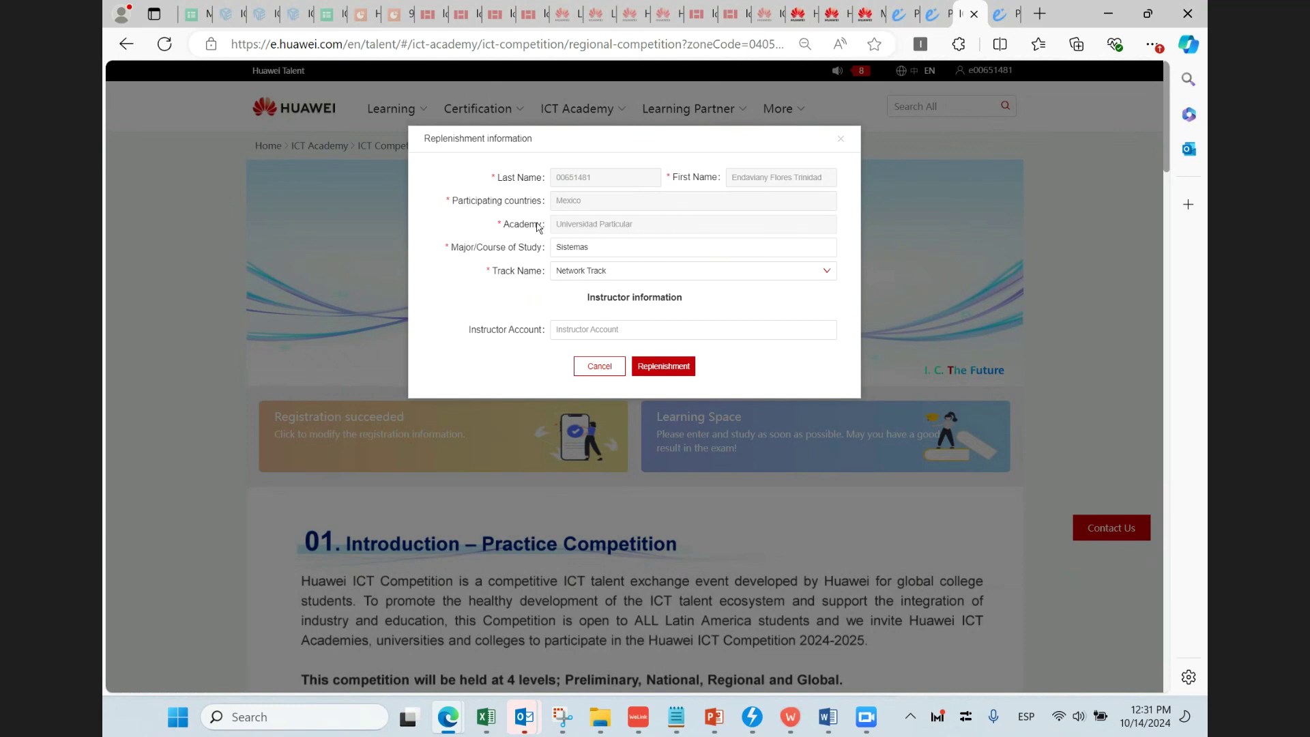
left_click(607, 272)
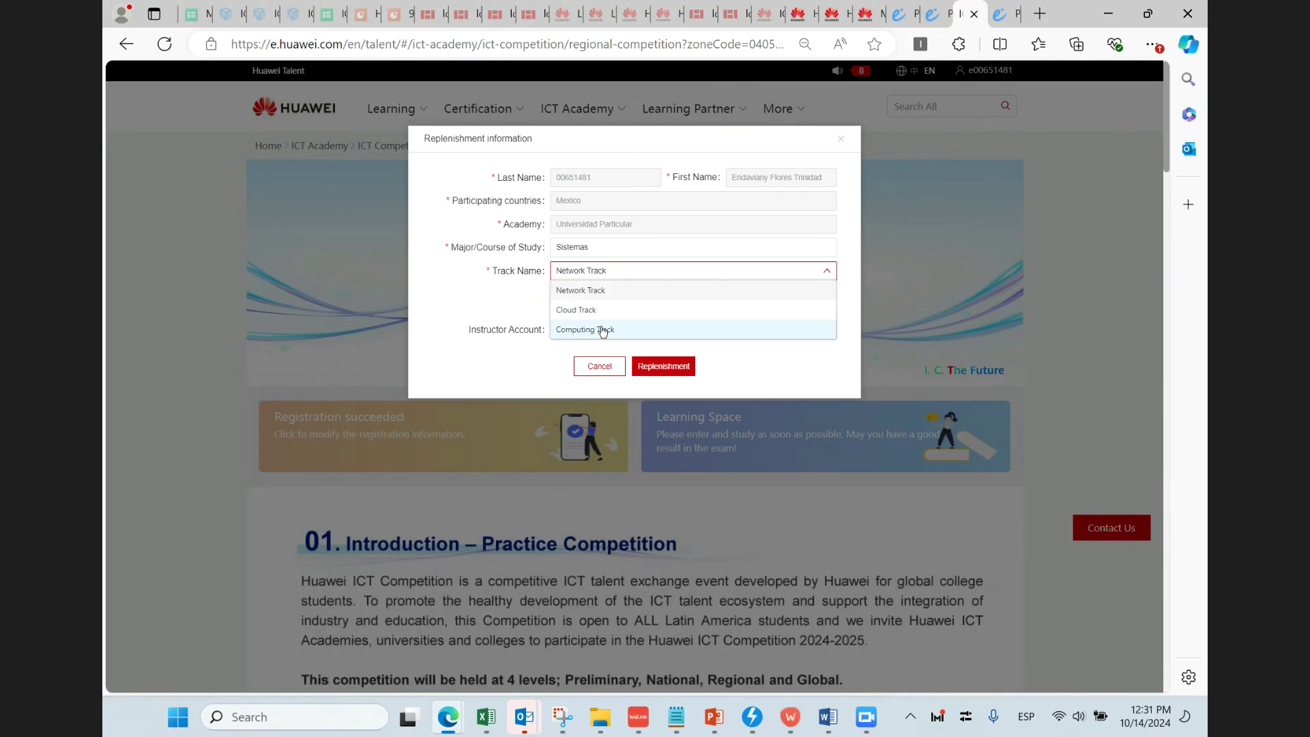
left_click(599, 271)
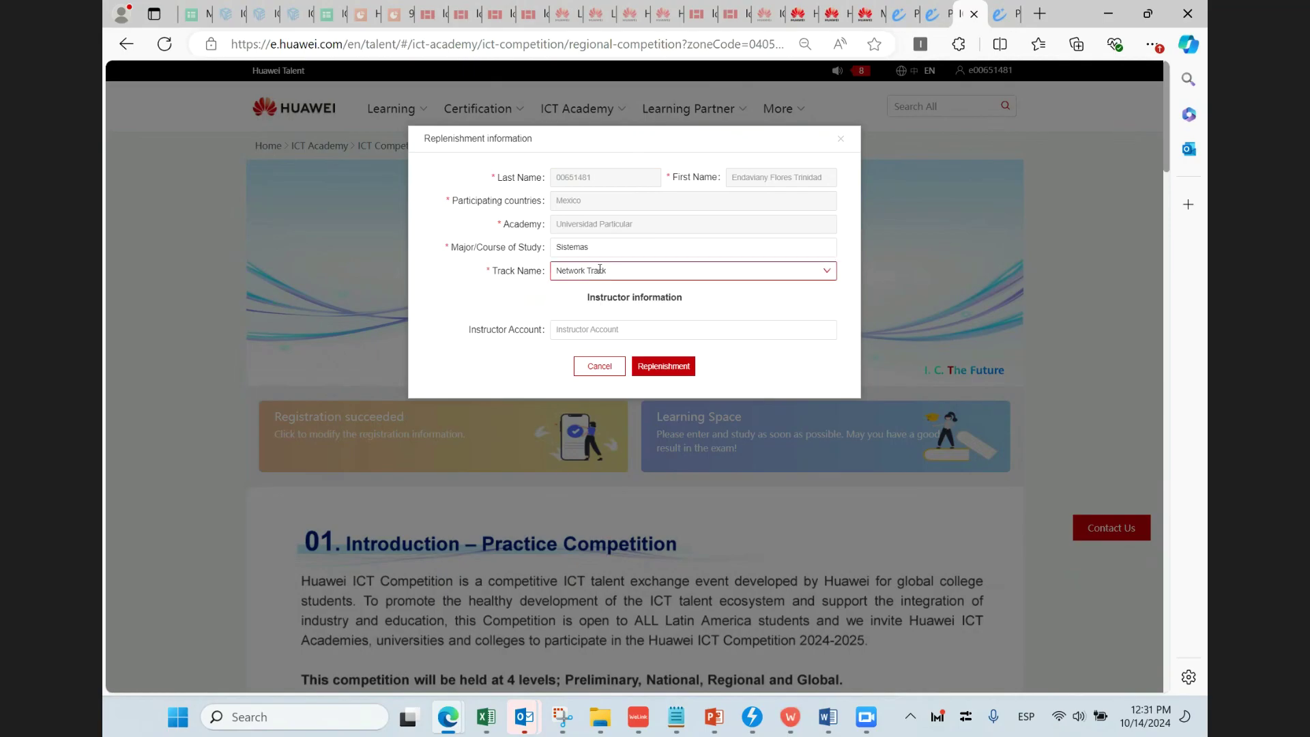
left_click(595, 329)
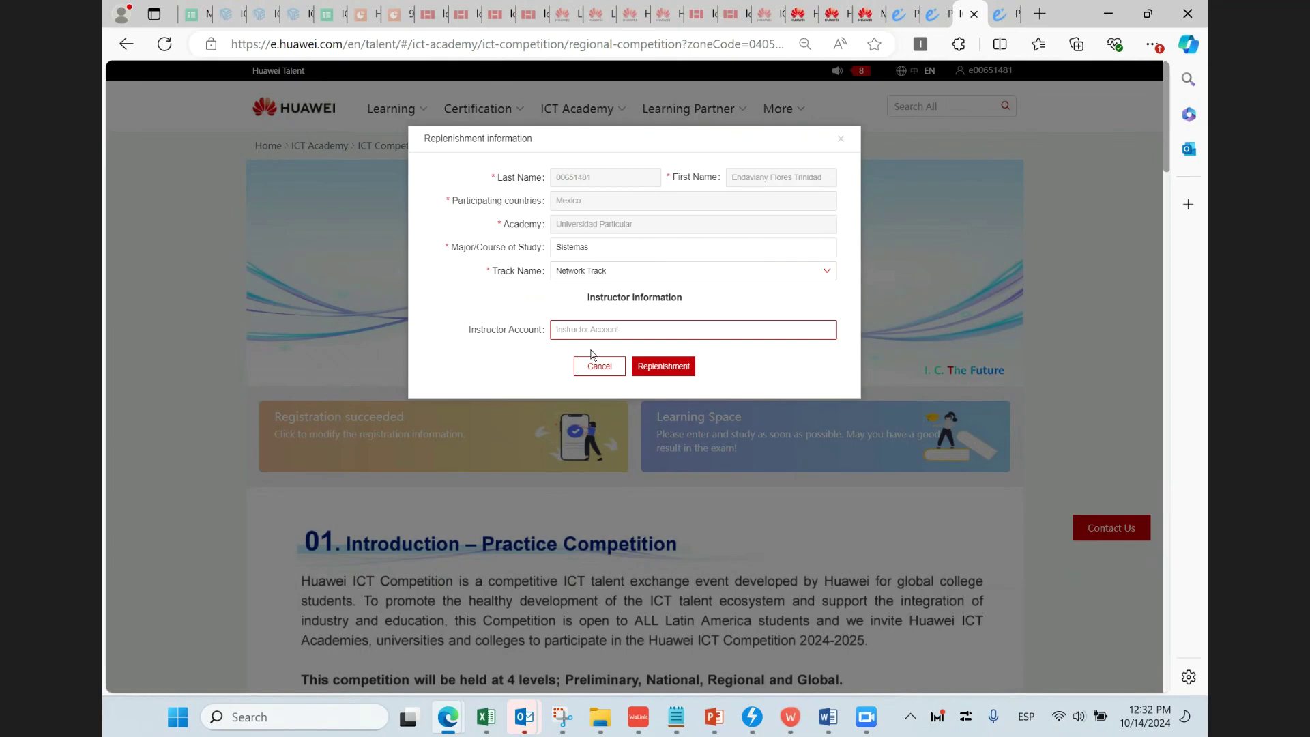
left_click(840, 140)
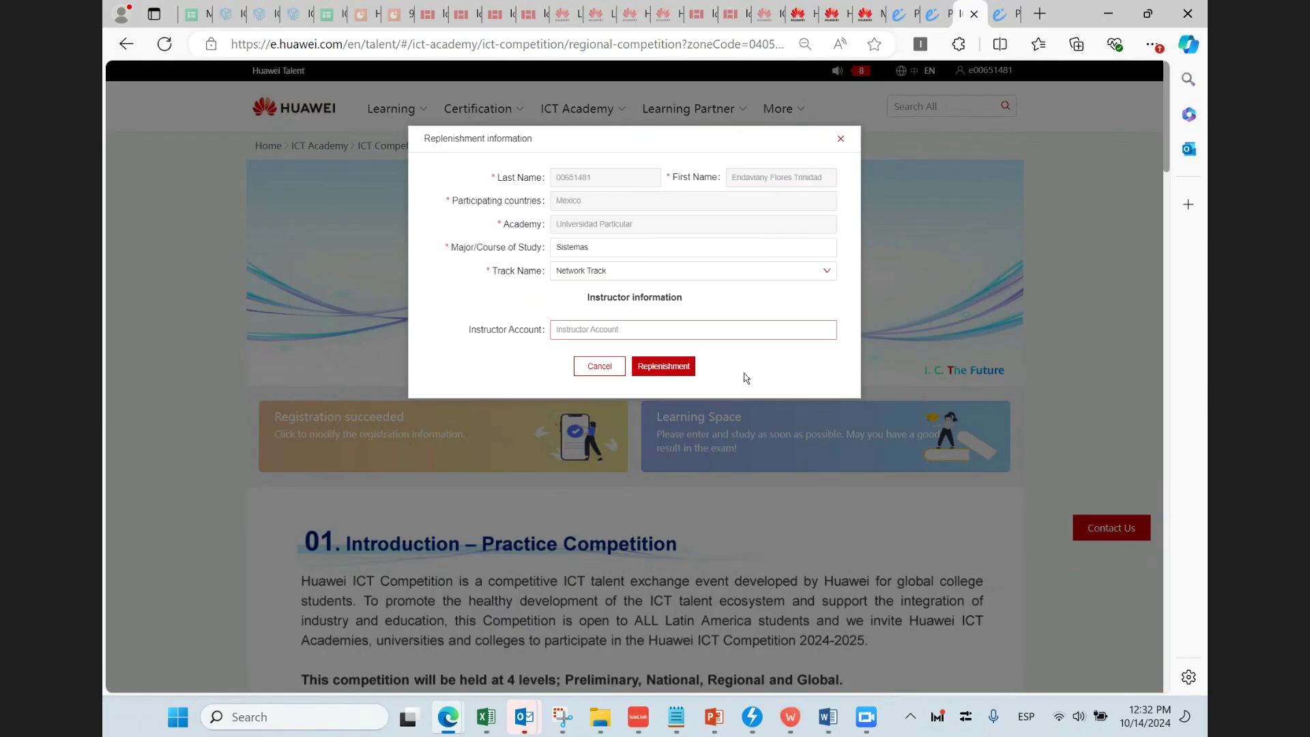
Open the competition's Learning Space and expand the Network Track and Computing Track Learning Space sections
left_click(815, 420)
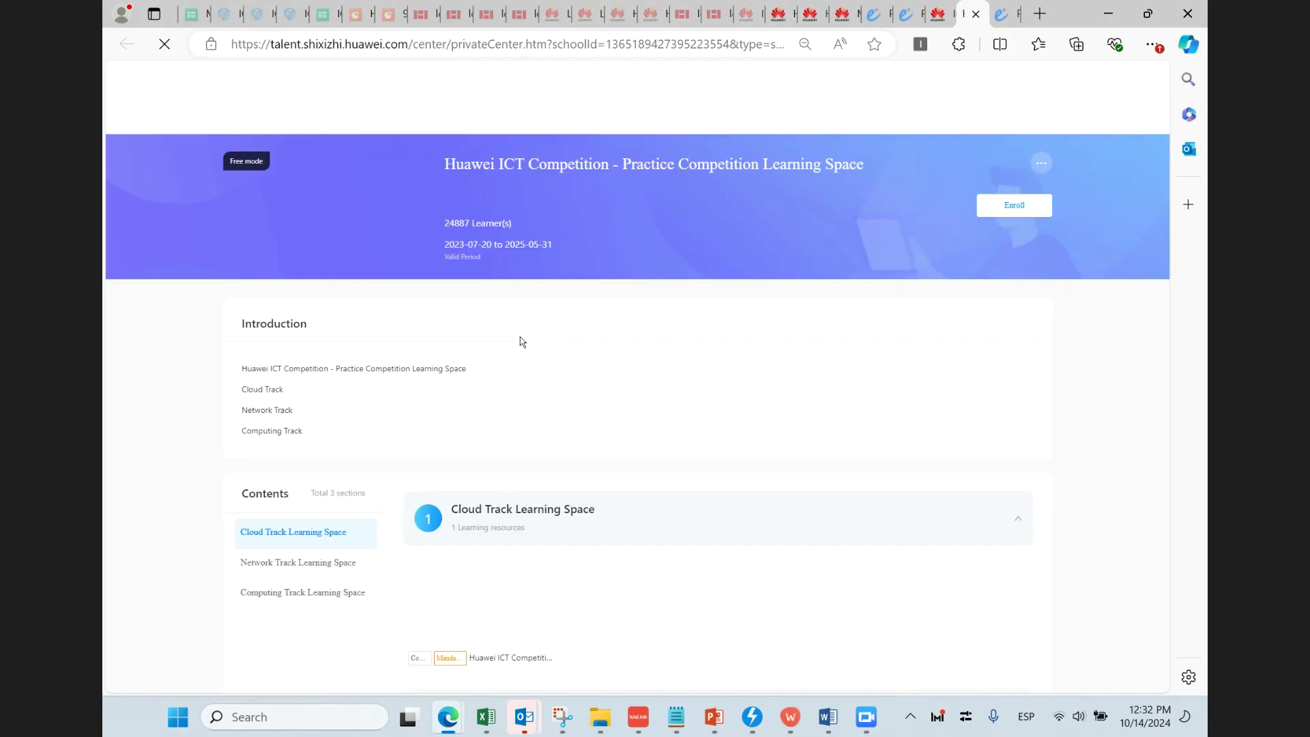
scroll(146, 395, "down", 3)
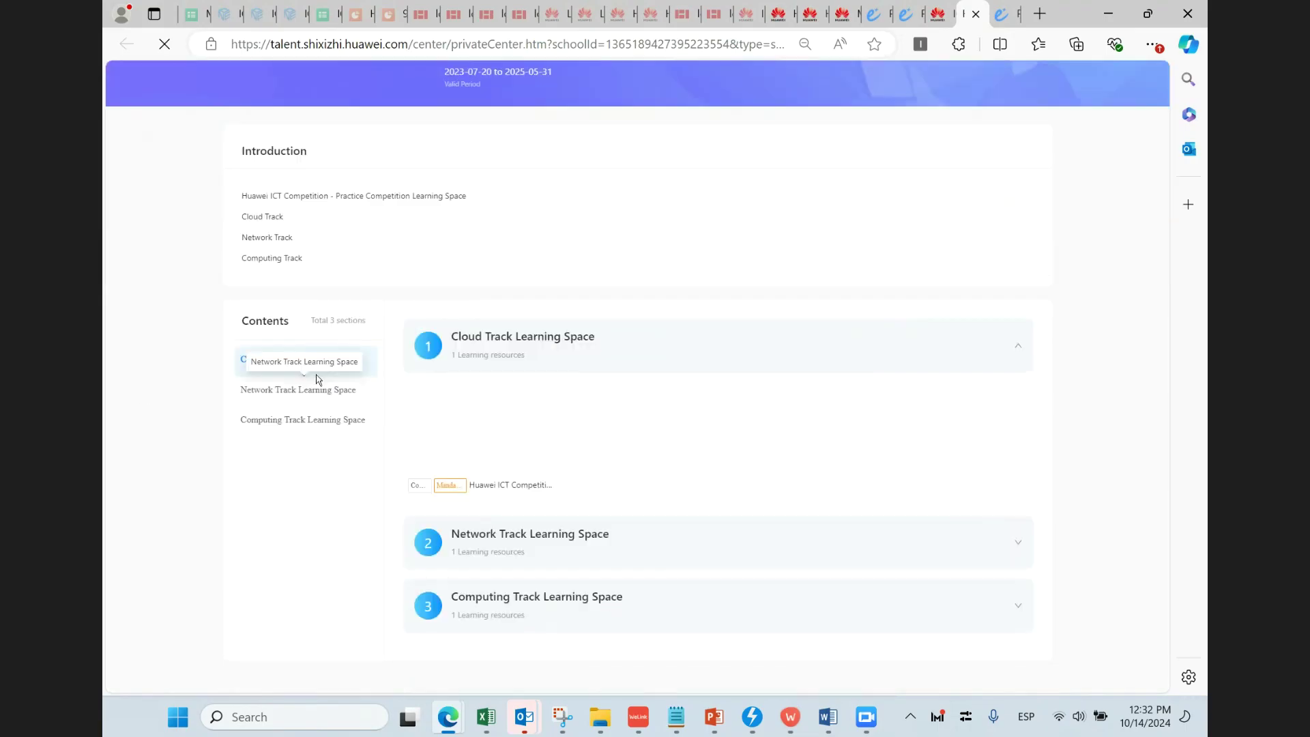
left_click(1015, 546)
scroll(1087, 581, "down", 4)
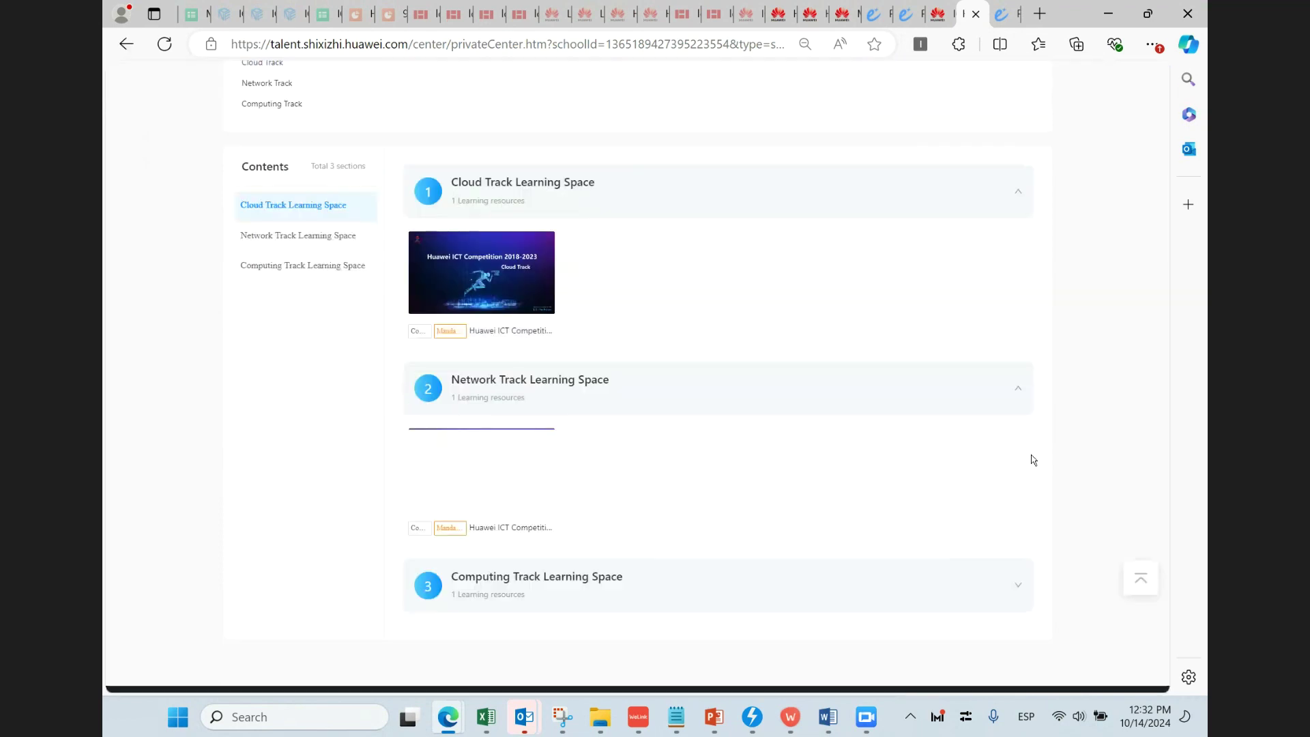
left_click(1021, 472)
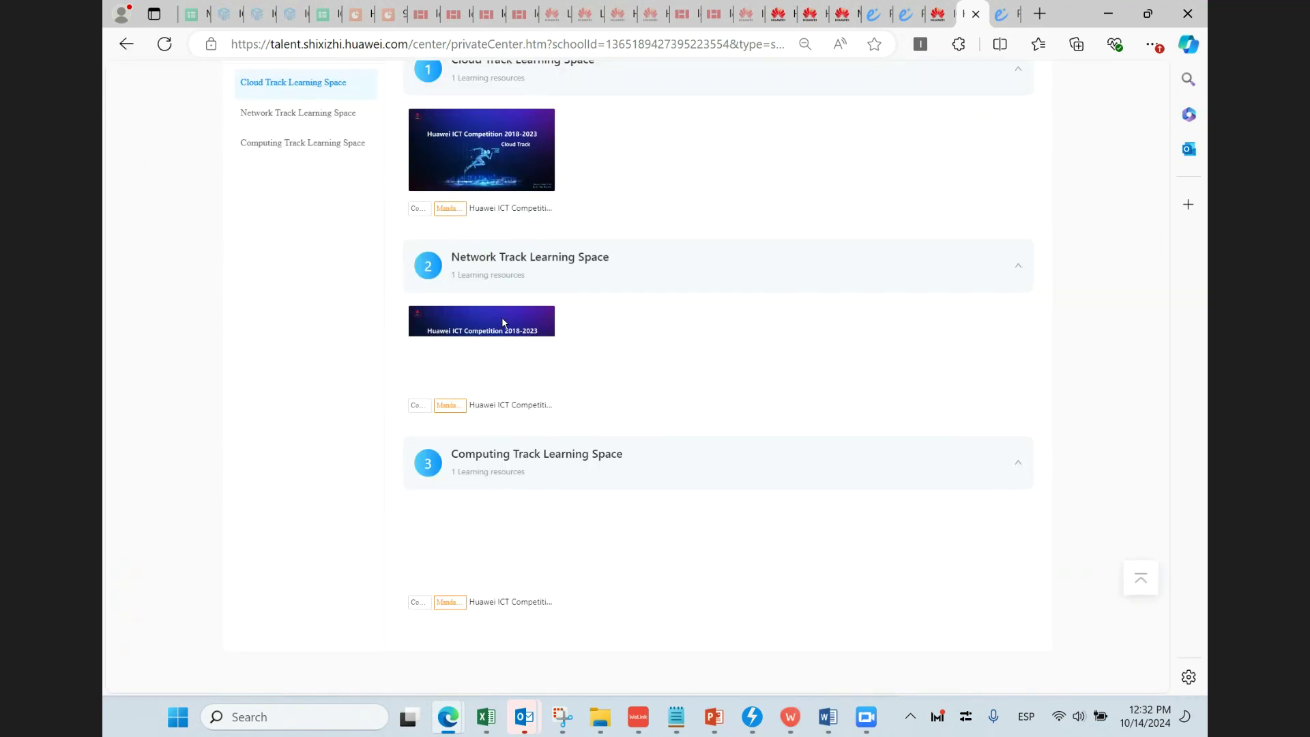
Open the Cloud Track course and enroll in the Practice Competition Learning Space to access its materials
scroll(502, 313, "up", 4)
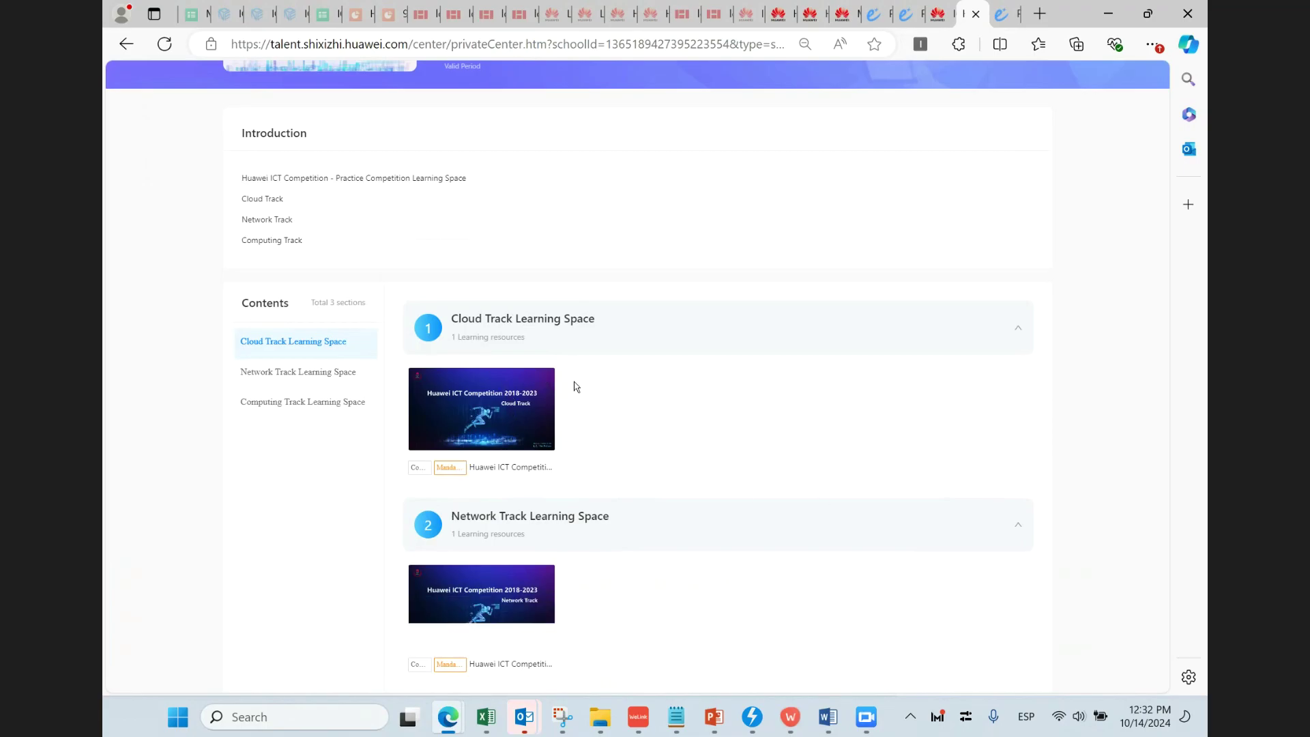
left_click(481, 429)
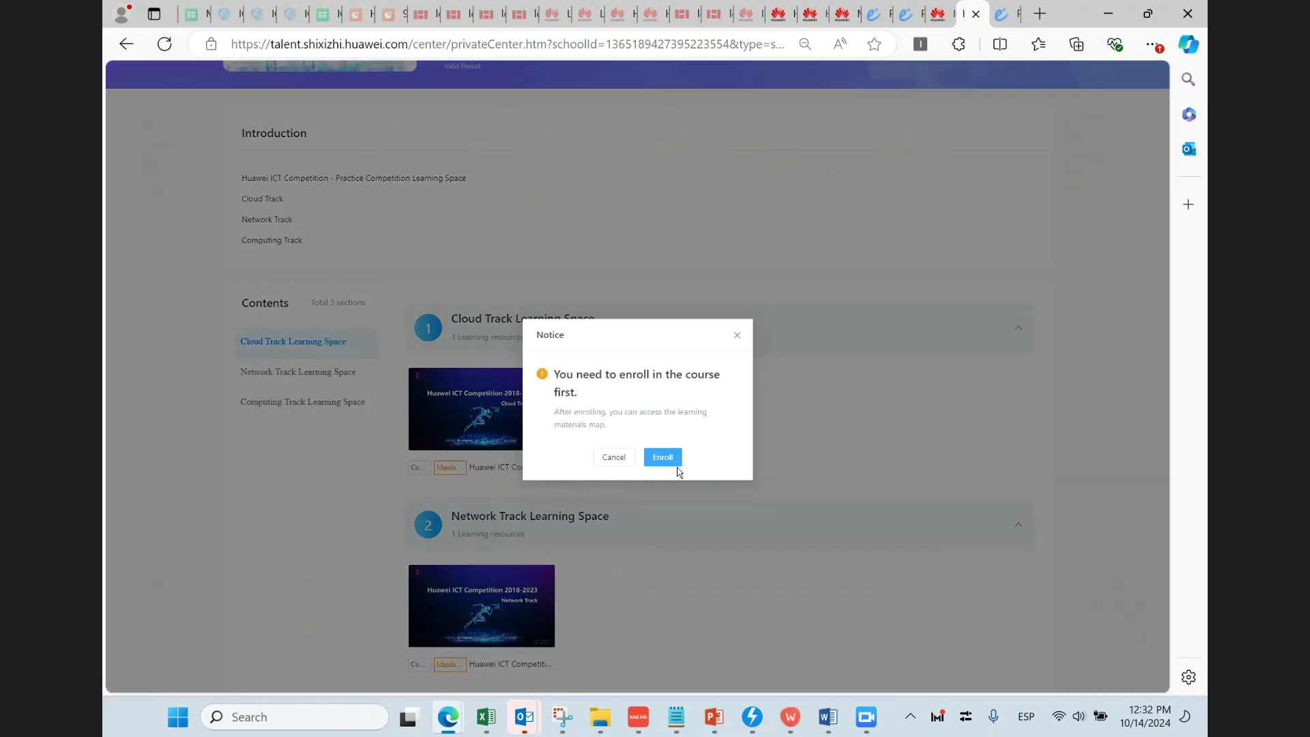
left_click(736, 335)
scroll(519, 477, "down", 1)
left_click(473, 490)
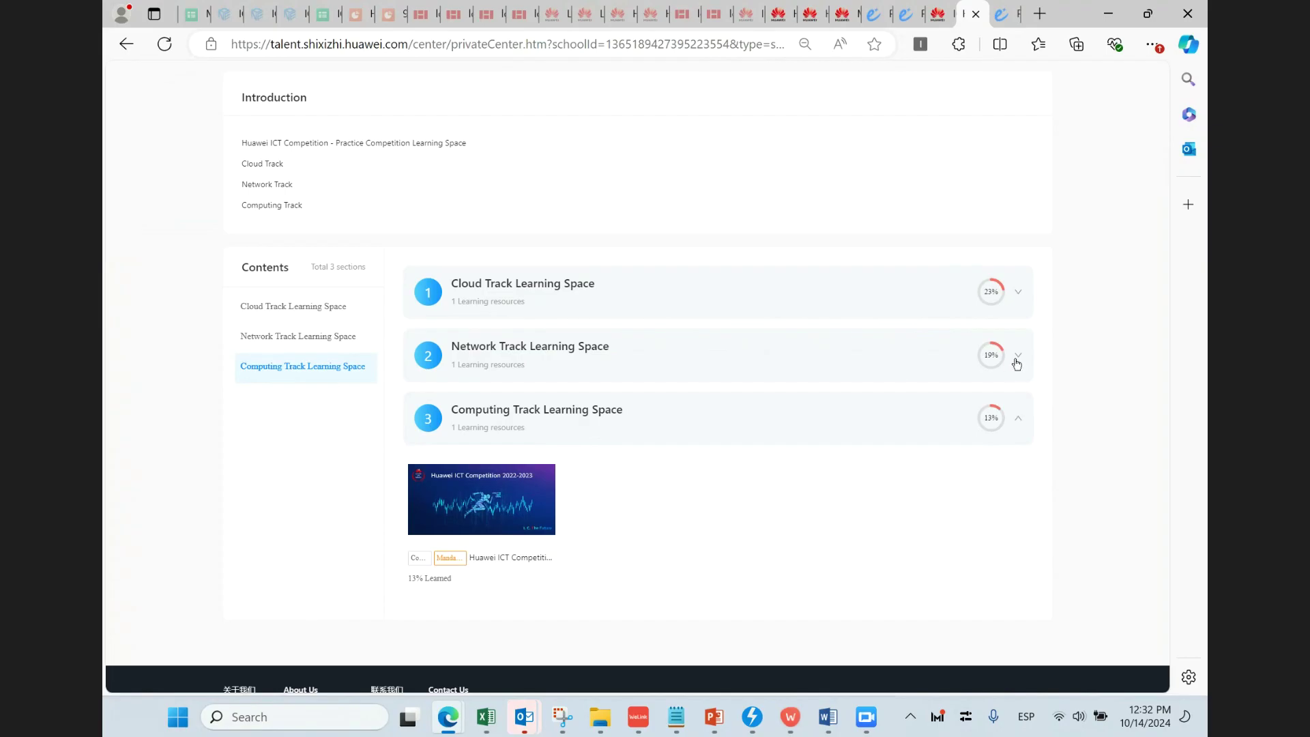
Continue the course in the Network Track Learning Space and open its Best in Class video with playback paused
left_click(1017, 361)
left_click(526, 435)
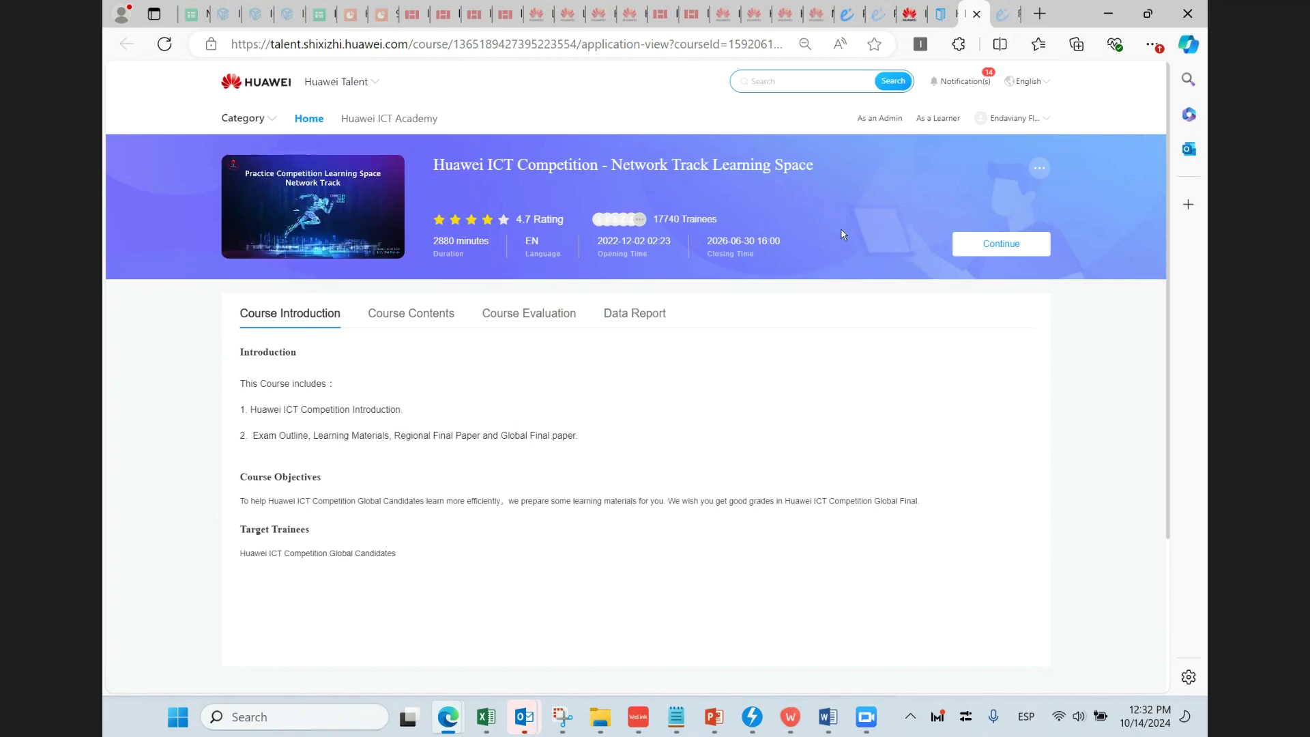
left_click(998, 244)
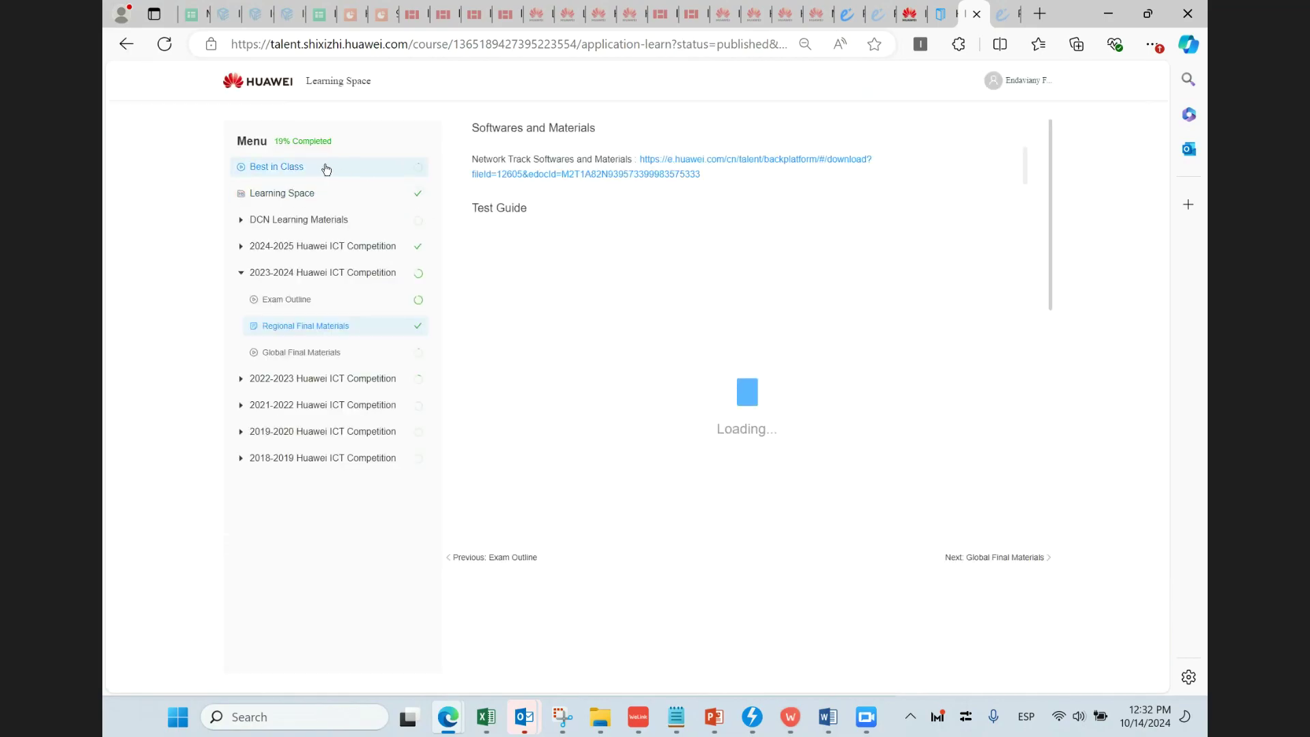
left_click(327, 168)
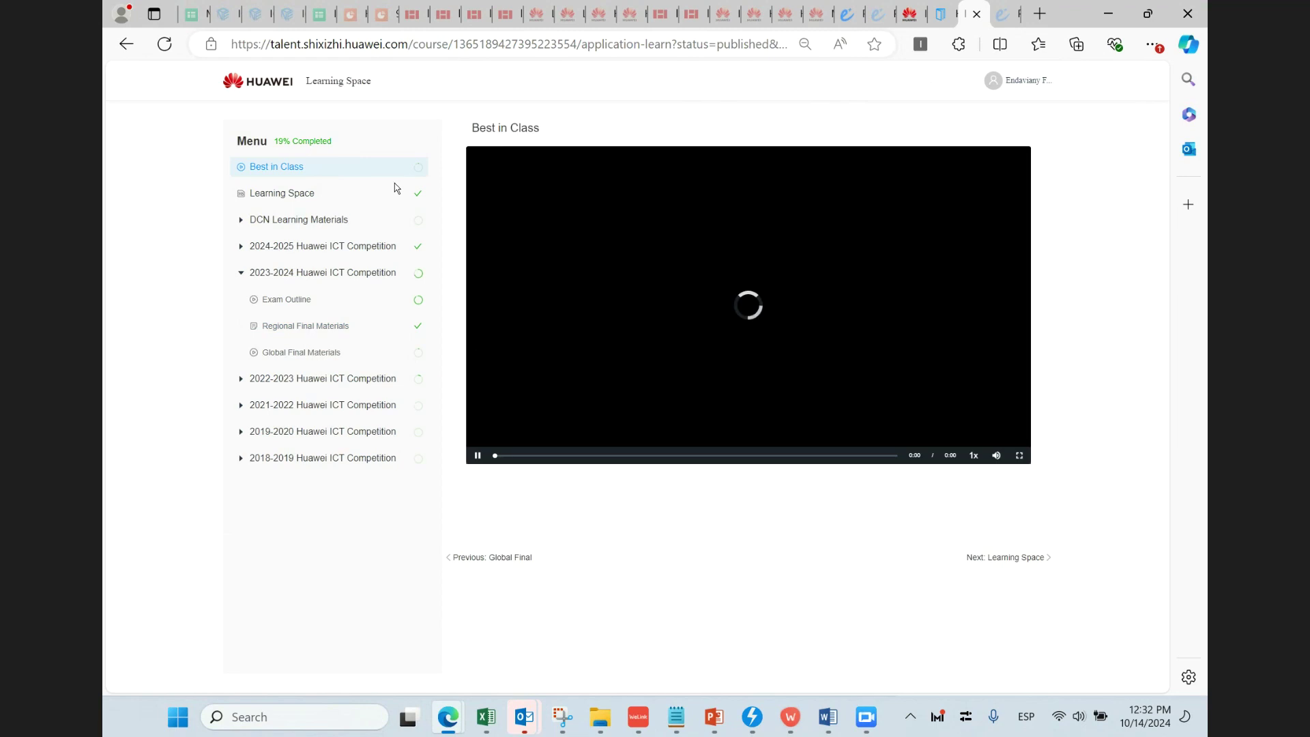
left_click(477, 455)
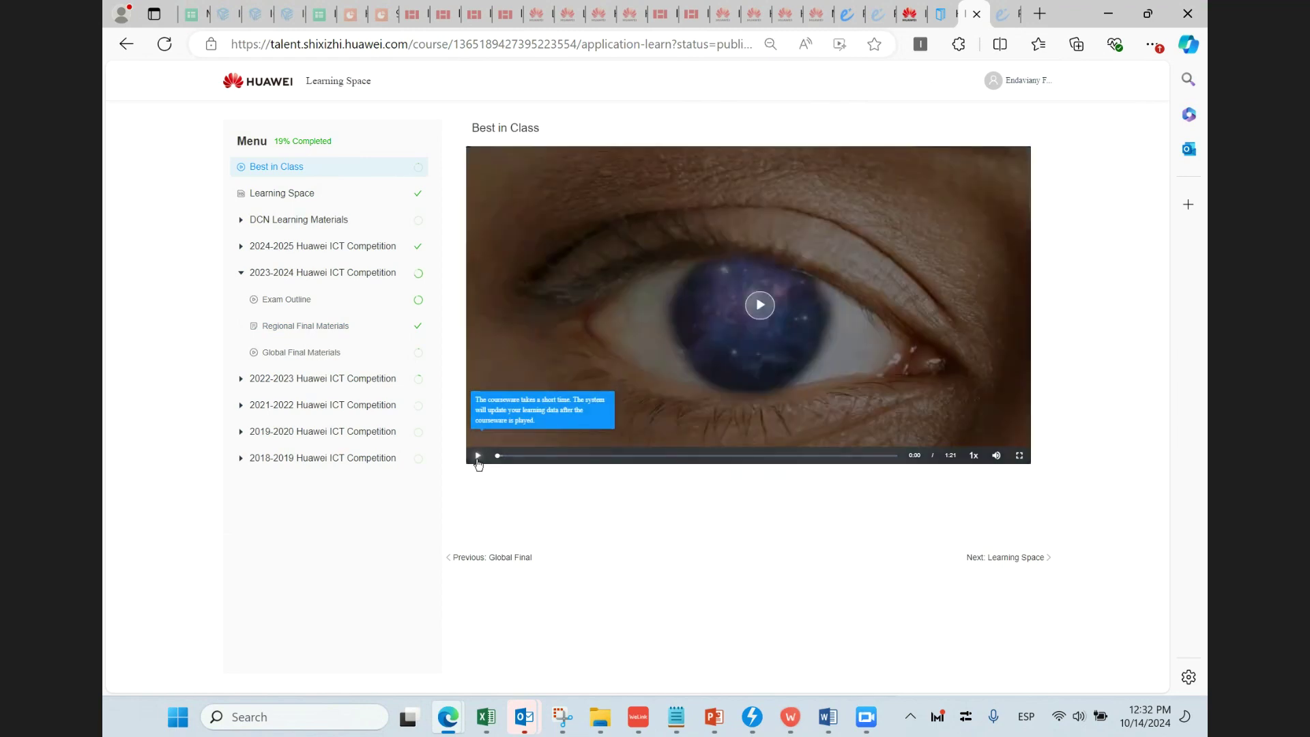
Show the course's Learning Space page in full screen and expand its Datacom, Security and WLAN sections
left_click(312, 193)
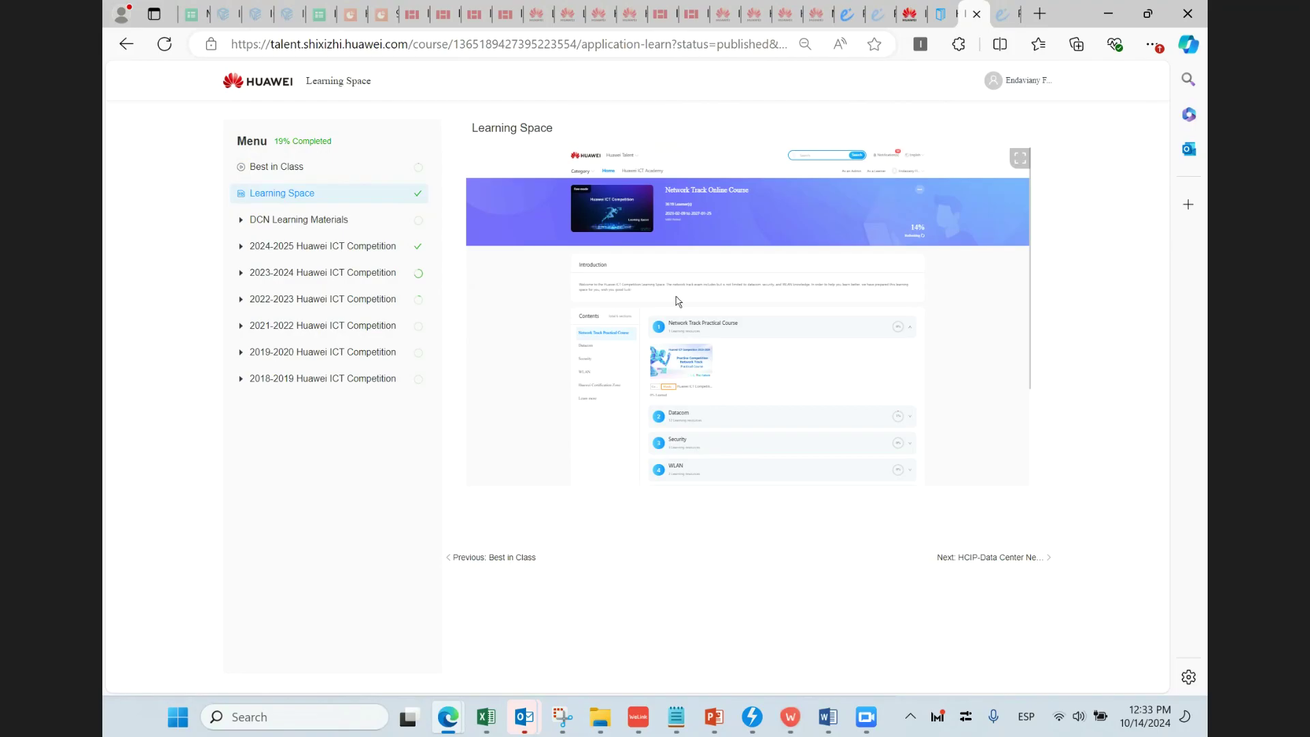
left_click(1020, 162)
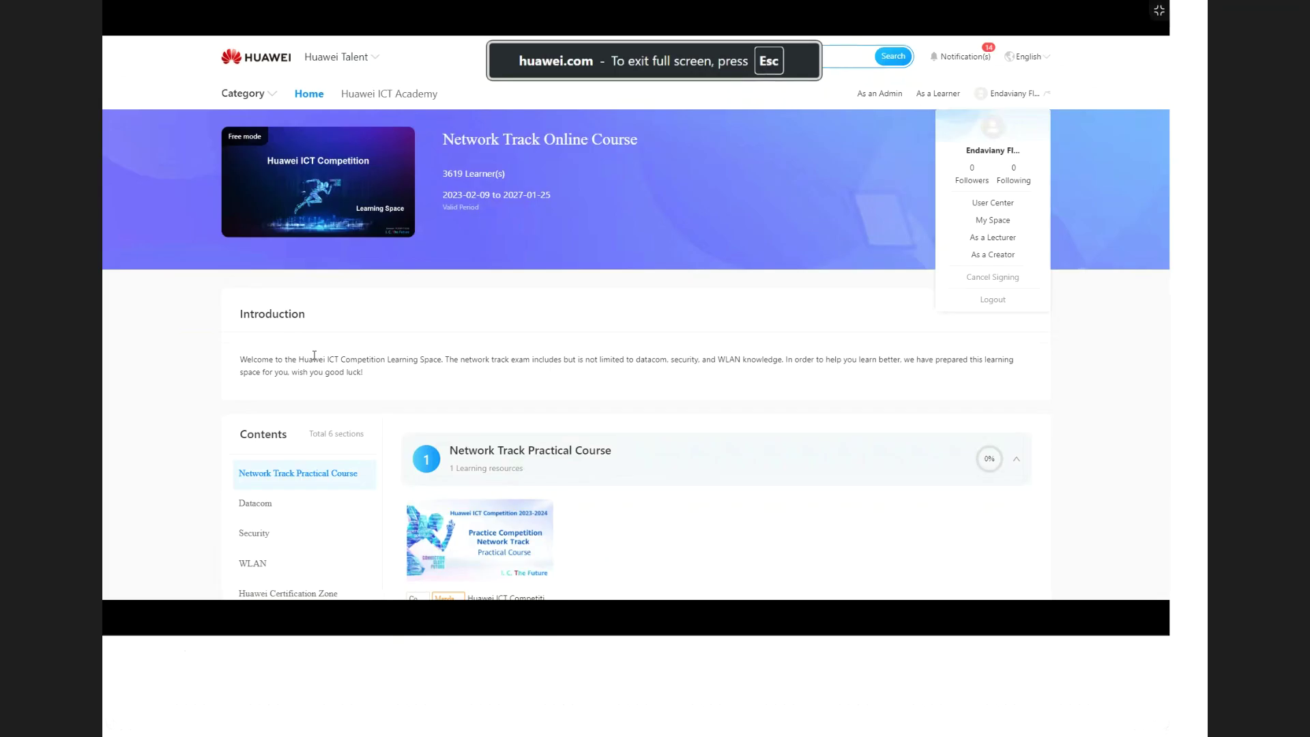
scroll(181, 345, "down", 3)
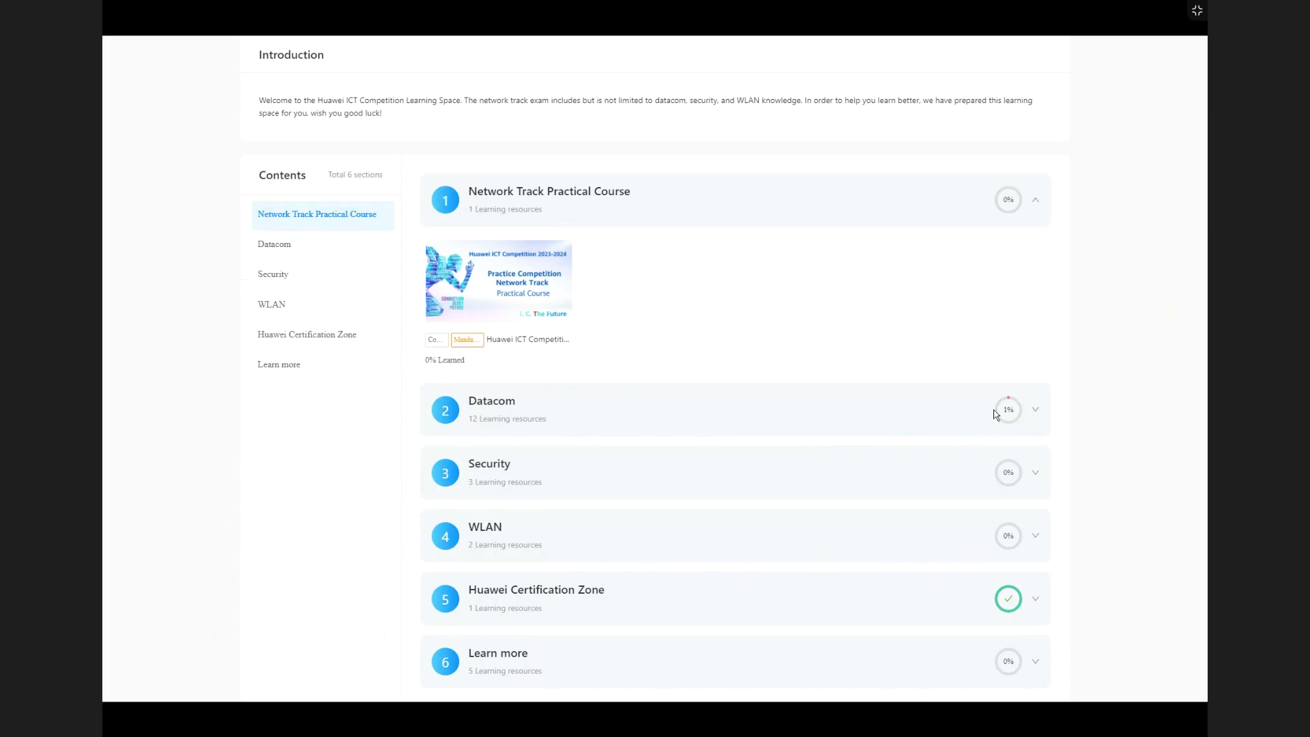
left_click(1034, 410)
scroll(648, 307, "down", 2)
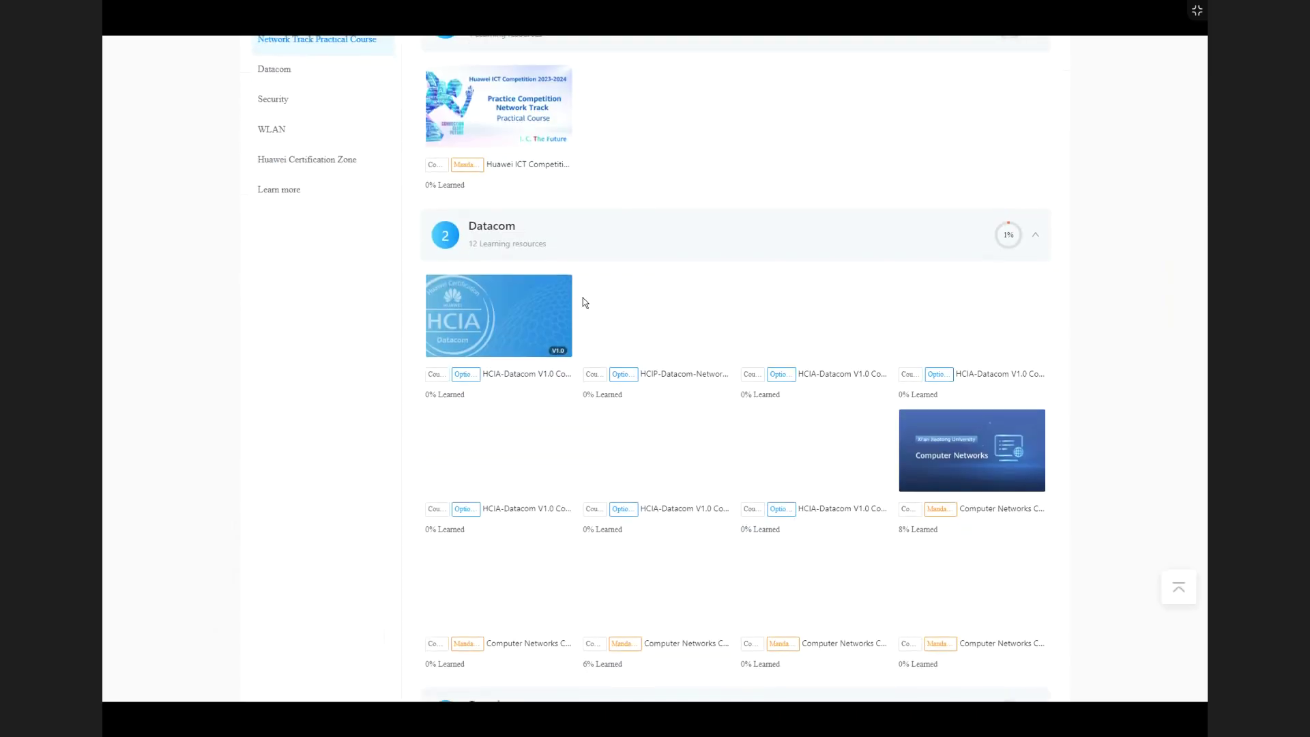
scroll(614, 300, "down", 5)
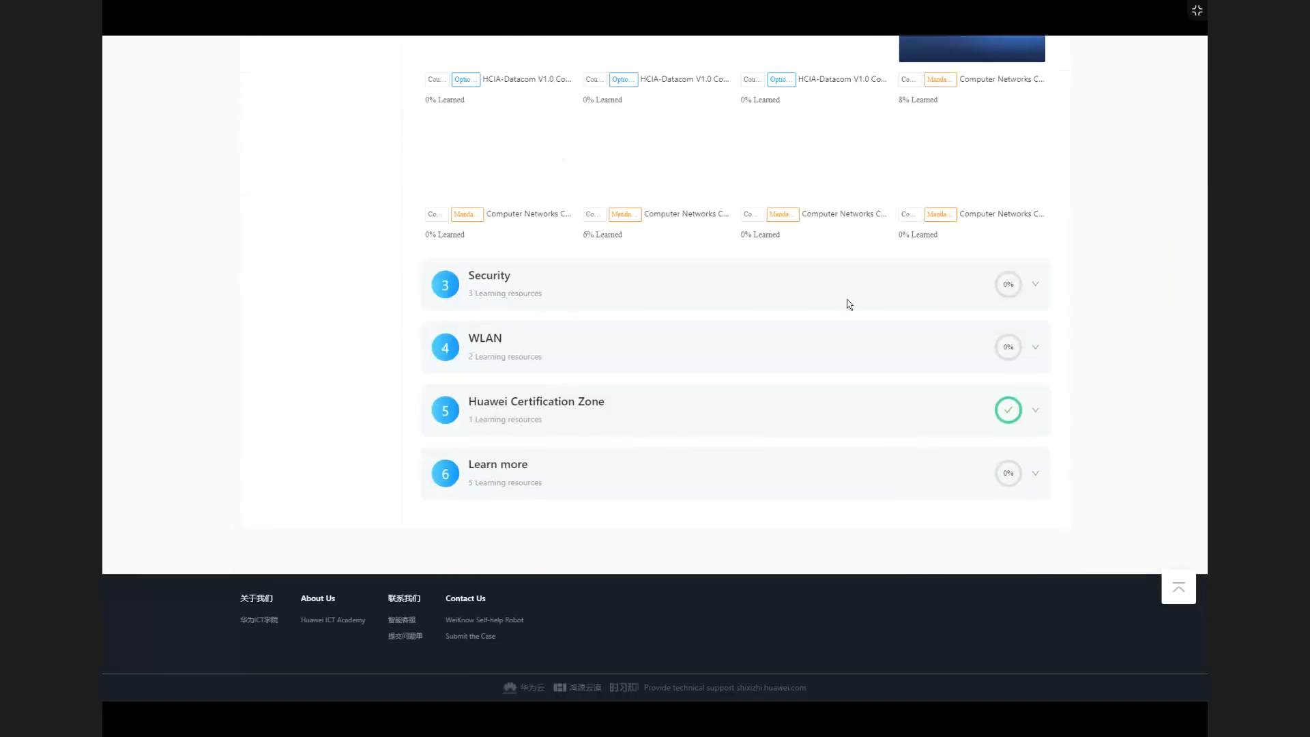
left_click(1035, 348)
left_click(1035, 284)
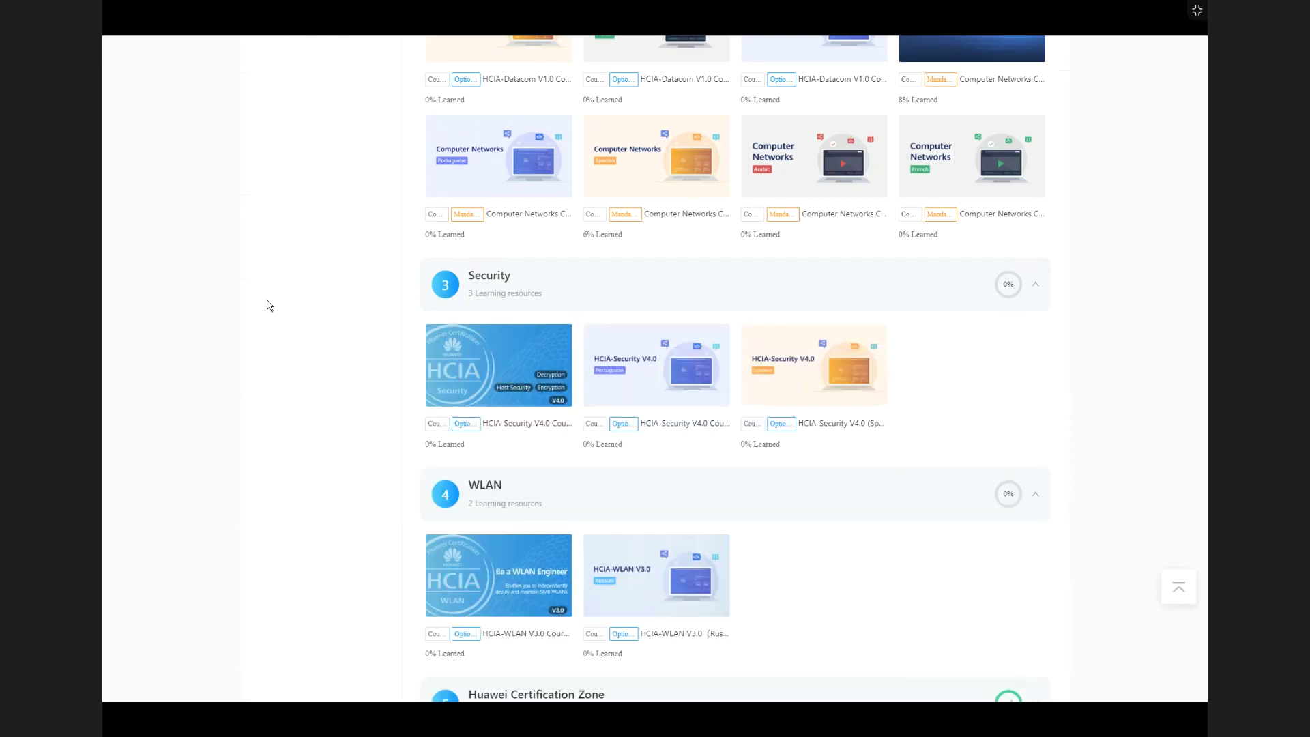
Review the course listings in all sections of the Network Track Online Course and exit full screen
scroll(300, 502, "up", 10)
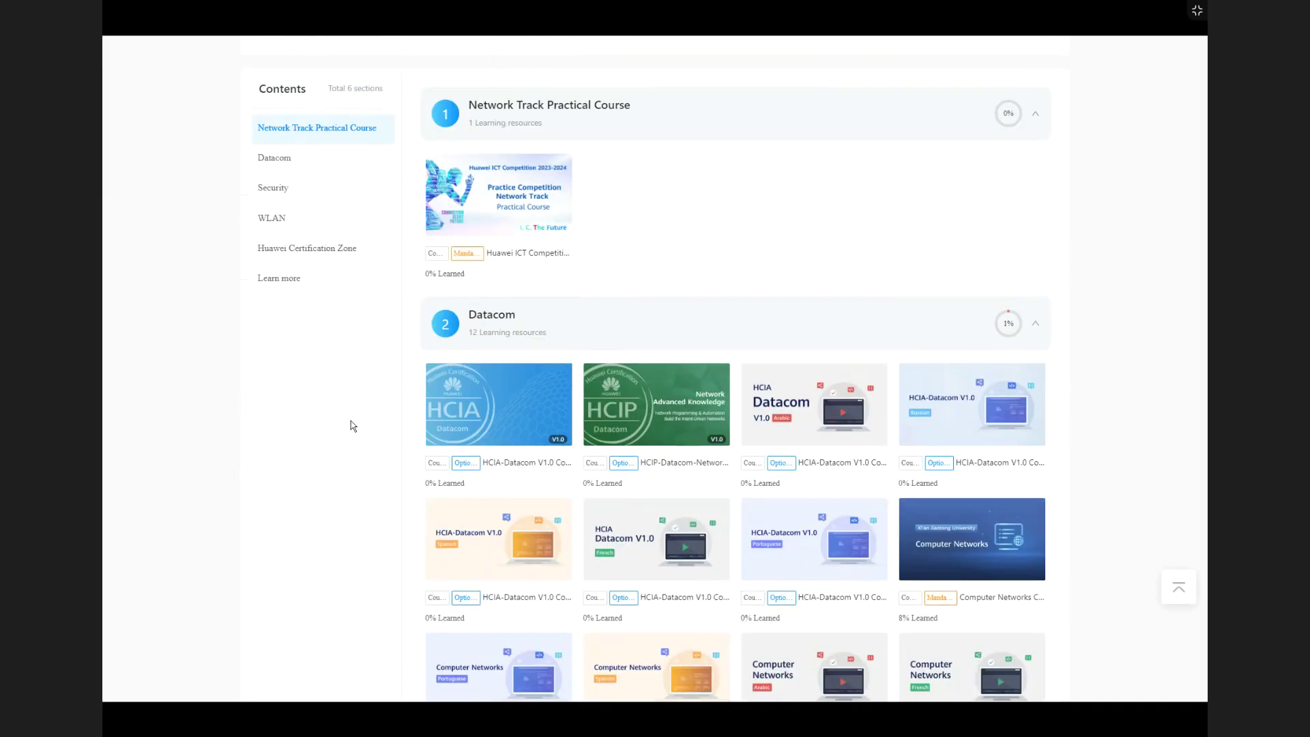
scroll(298, 419, "up", 3)
scroll(286, 424, "down", 1)
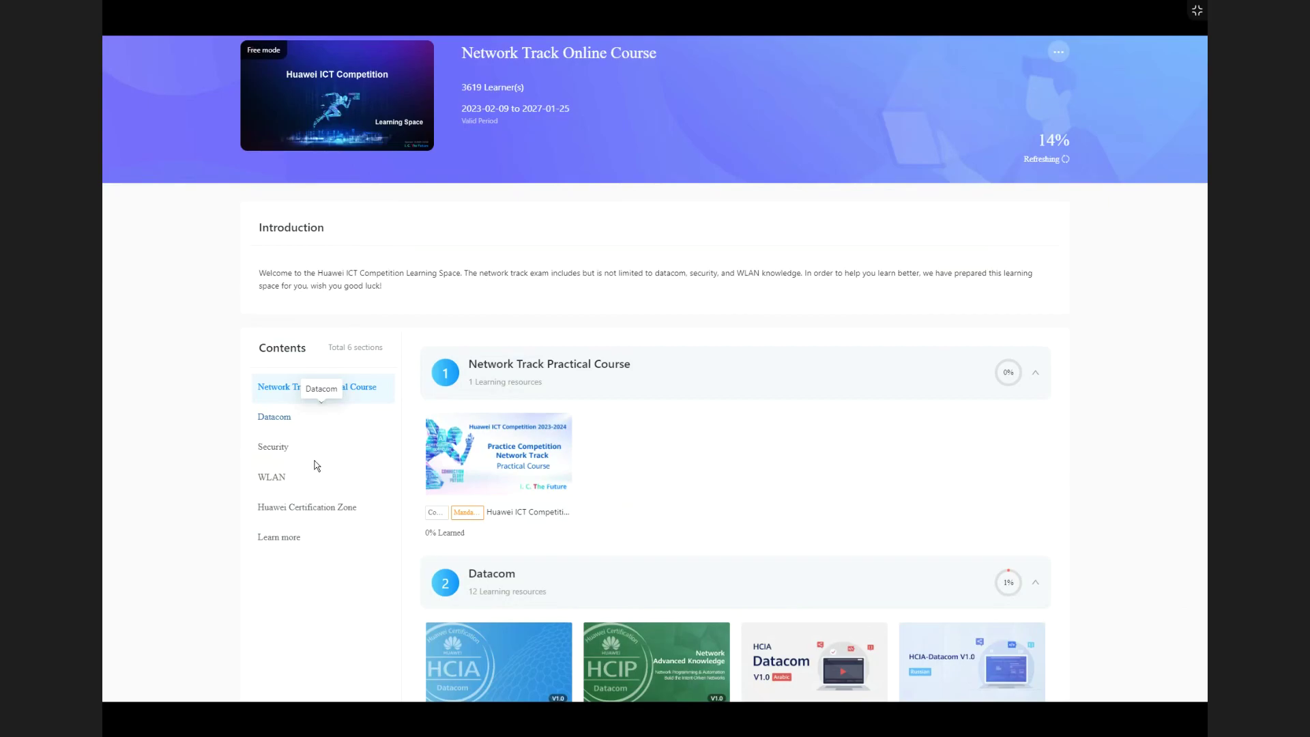
scroll(653, 374, "down", 7)
scroll(653, 374, "down", 1)
scroll(595, 434, "down", 5)
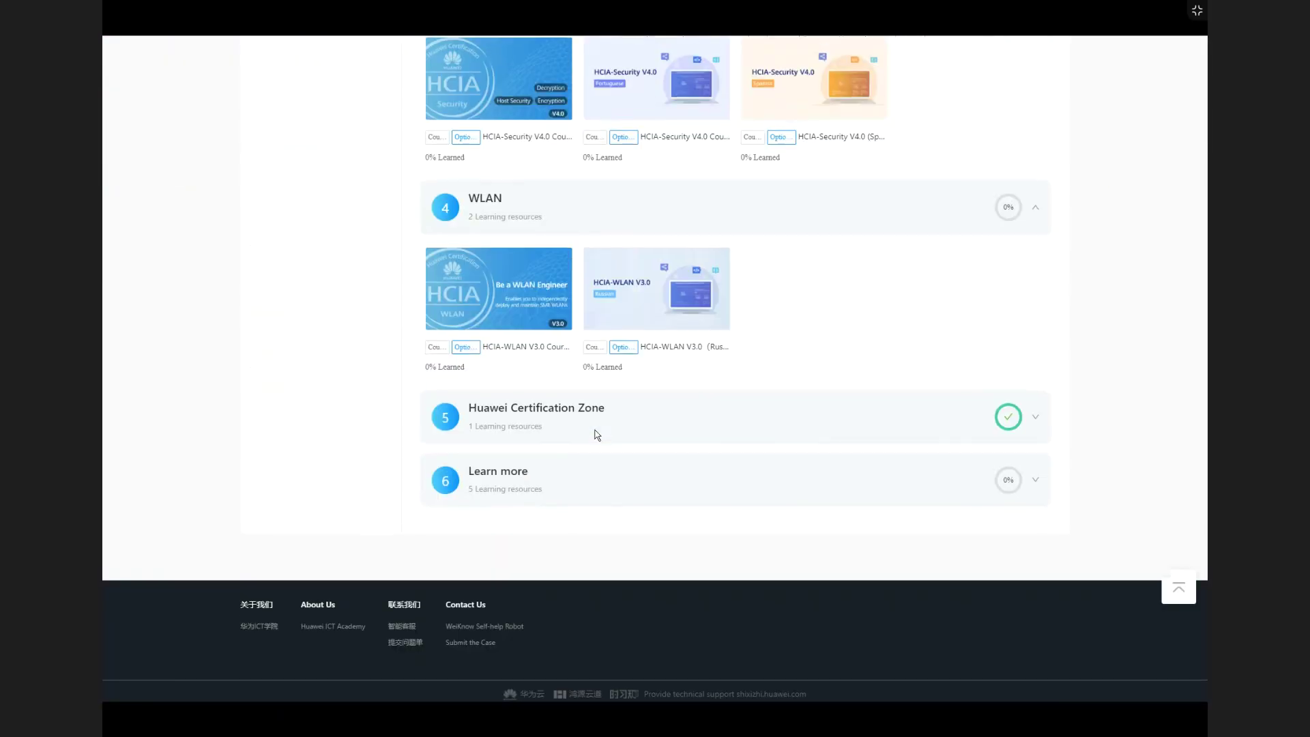
scroll(595, 433, "up", 15)
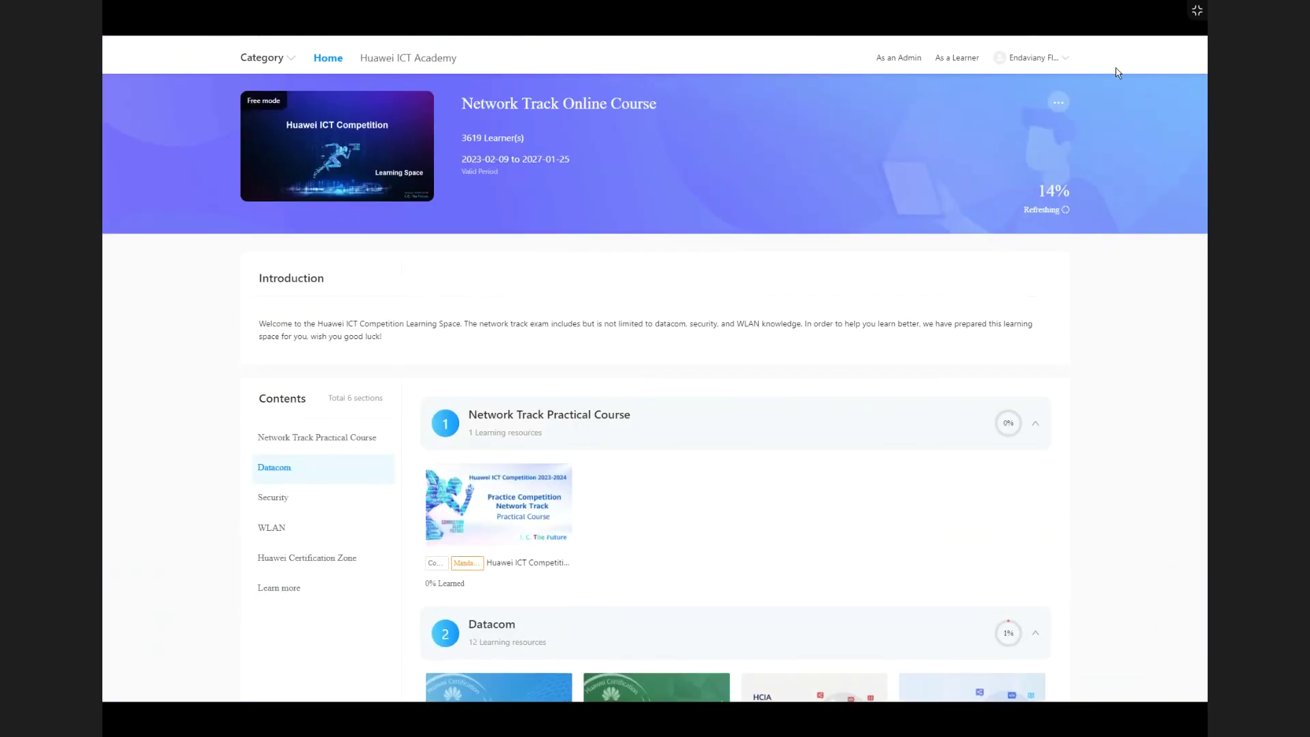
left_click(1196, 11)
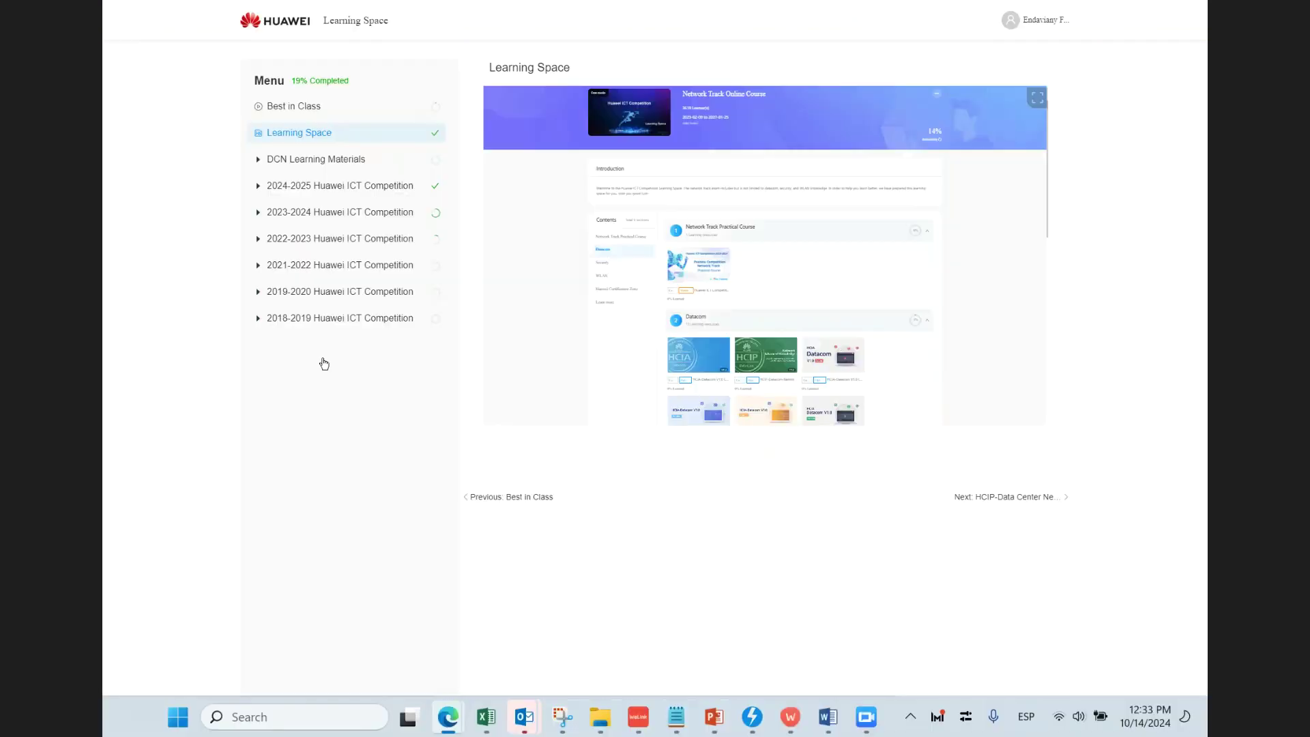
Open the Huawei ICT Competition 2024-2025 Network Track exam outline and read its overview, weighting and scope tables
left_click(317, 246)
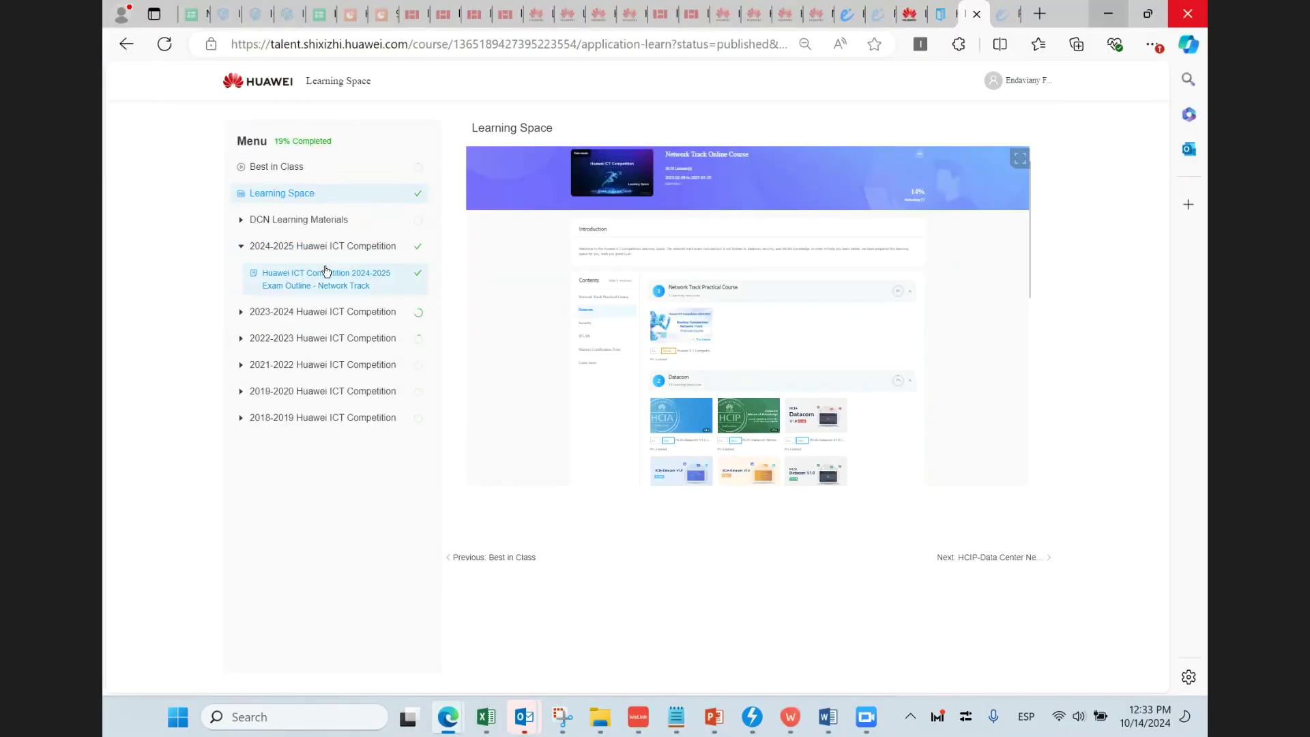
left_click(318, 292)
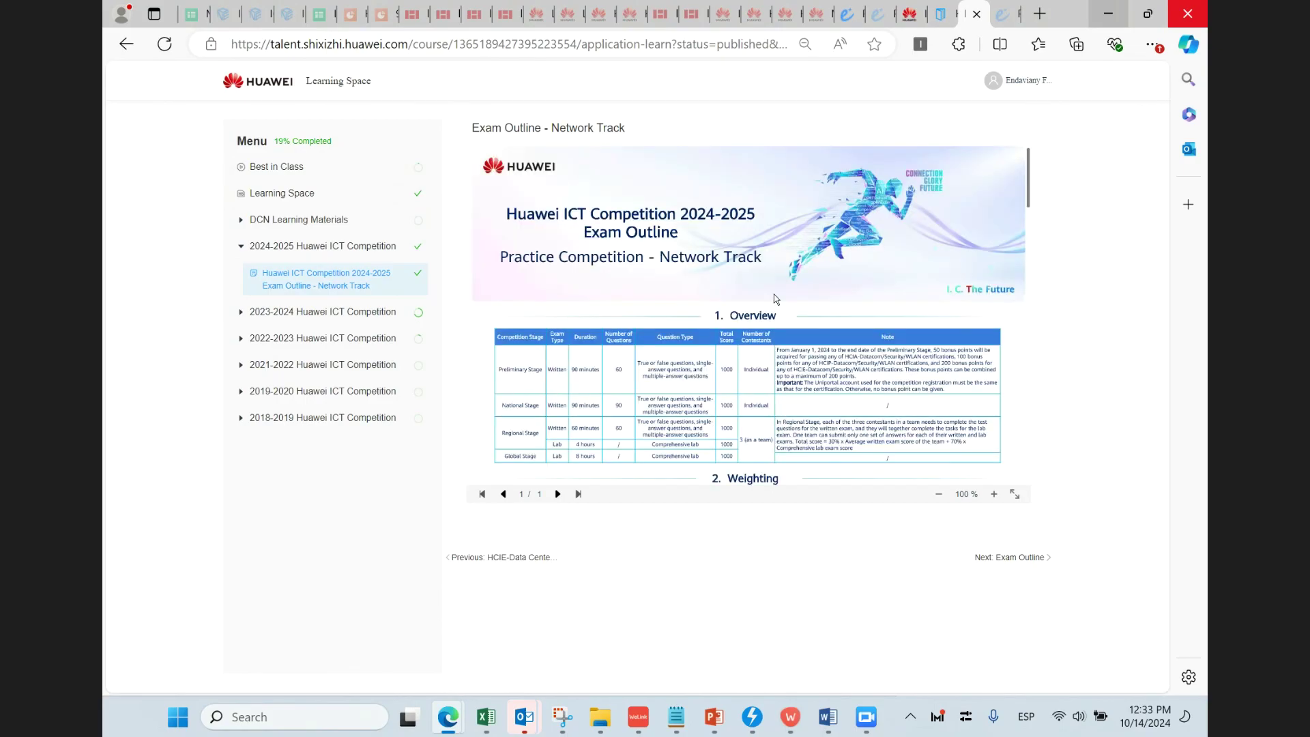
scroll(768, 300, "down", 5)
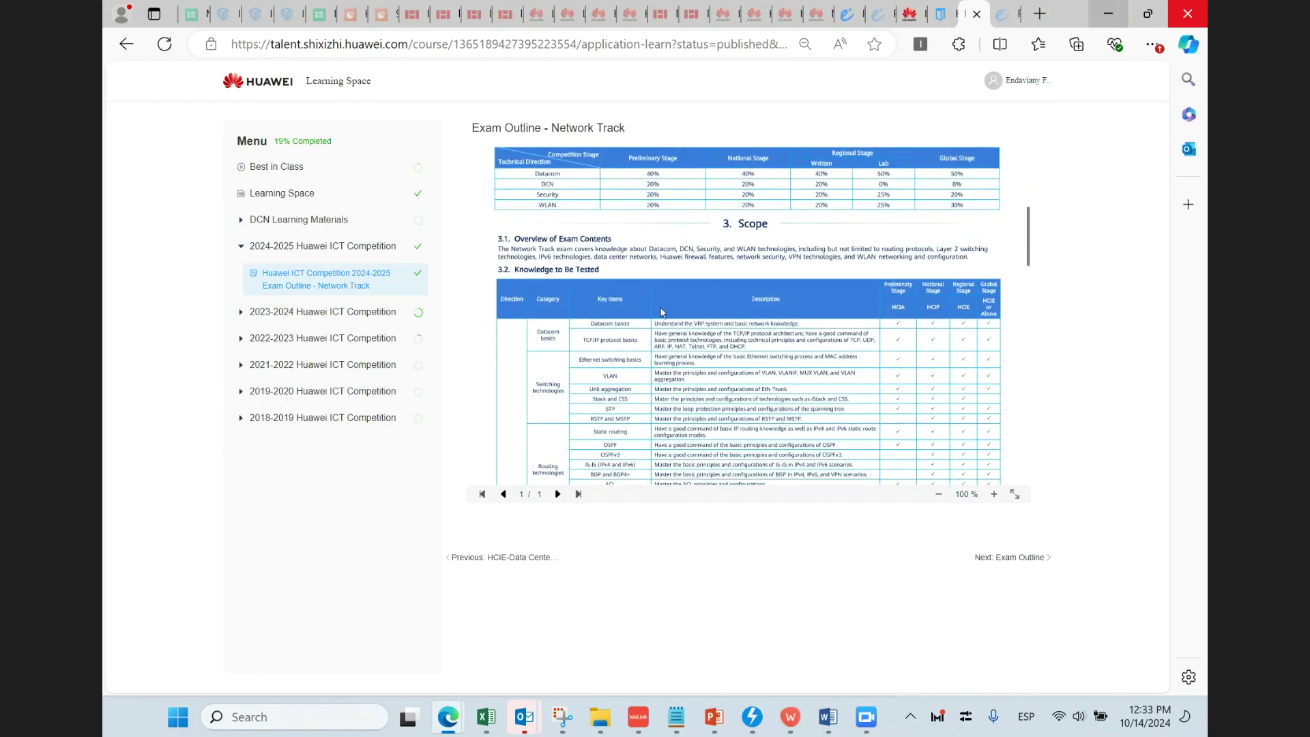
scroll(661, 309, "up", 2)
scroll(660, 308, "down", 2)
scroll(660, 311, "up", 5)
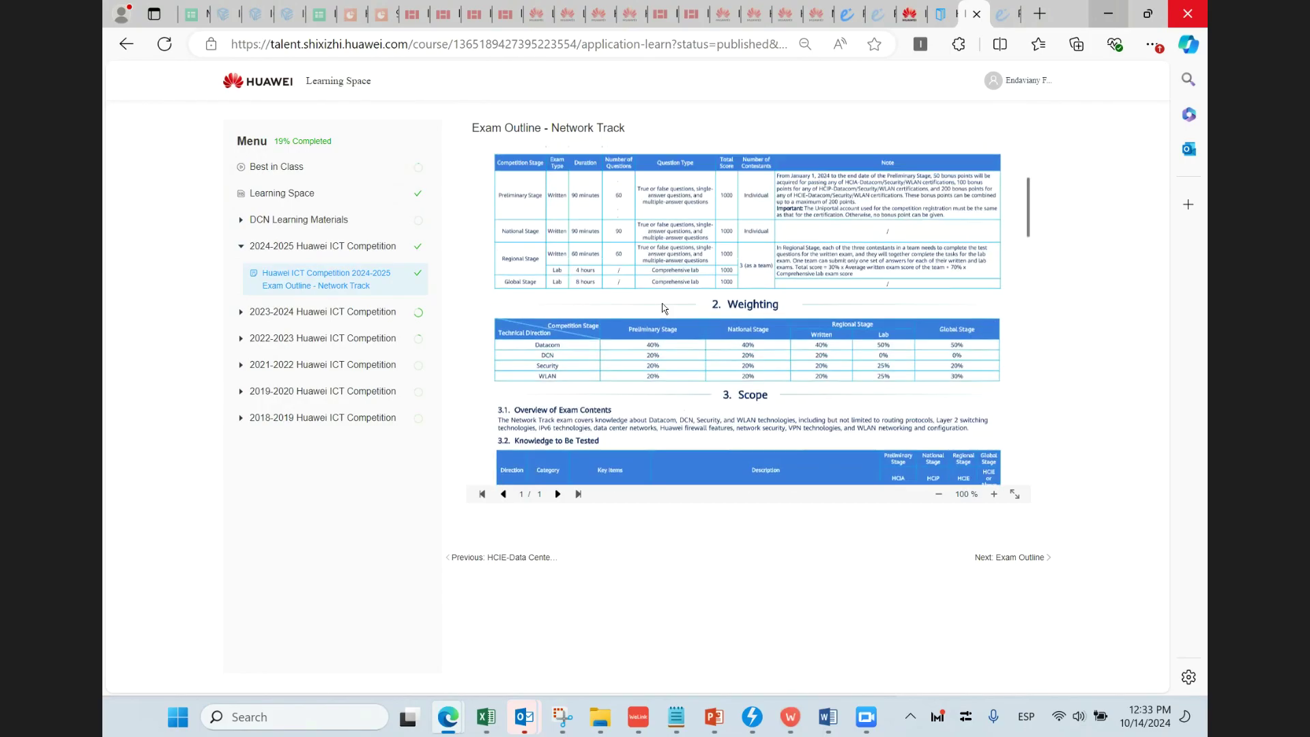
scroll(667, 304, "down", 7)
scroll(666, 304, "up", 3)
View the 2023-2024 competition's Exam Outline, Regional Final Materials and Global Final Materials
left_click(321, 311)
left_click(294, 339)
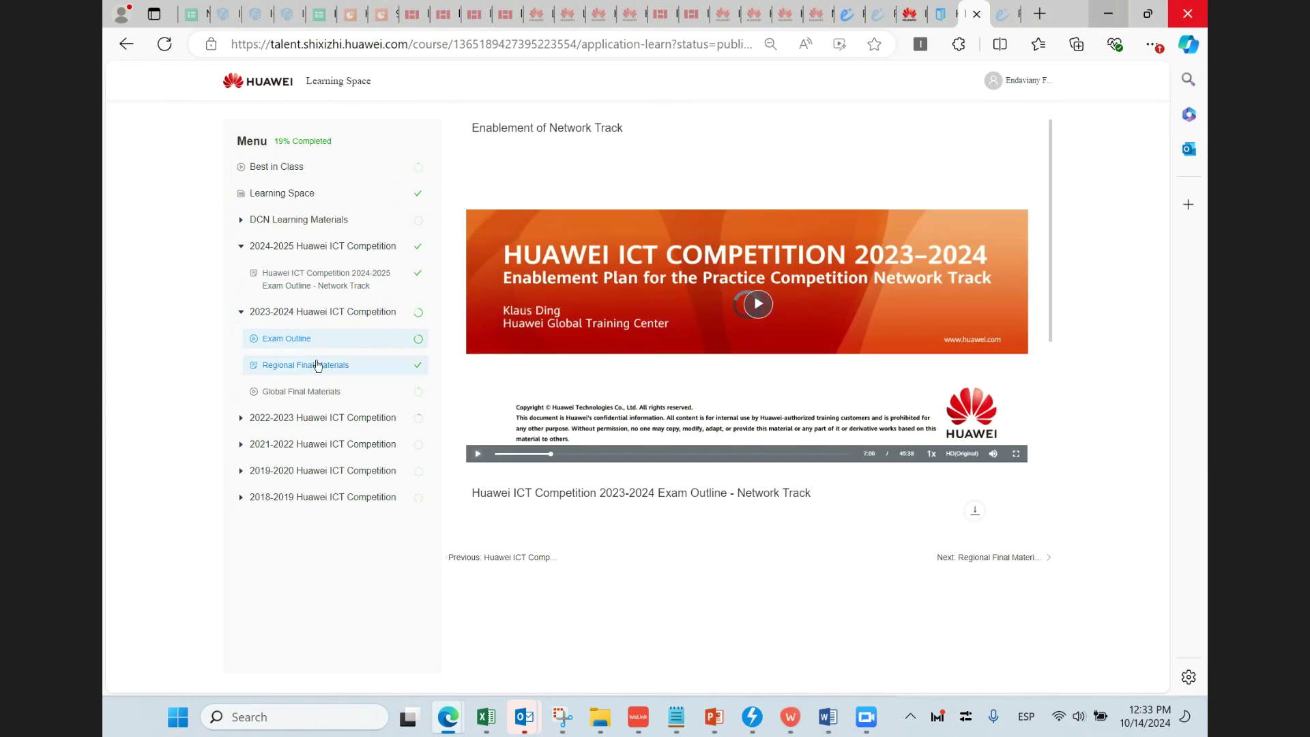
left_click(318, 365)
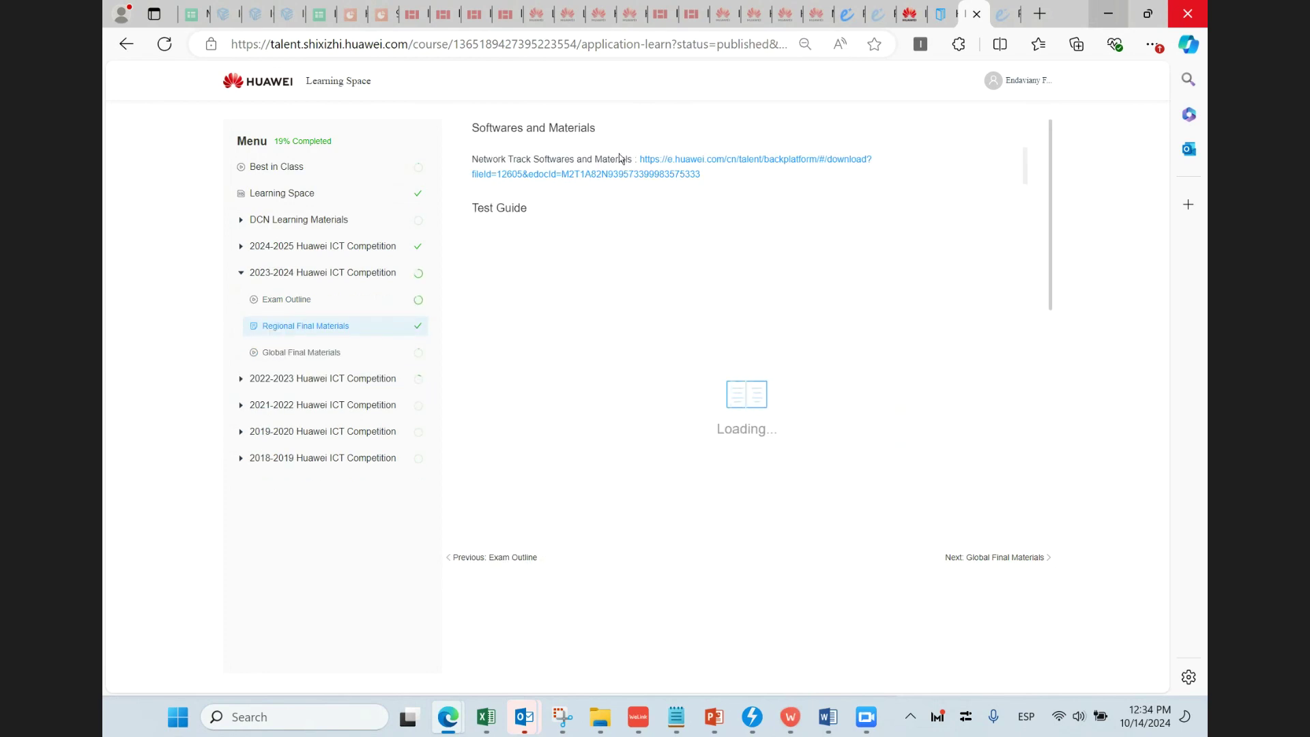
left_click(300, 362)
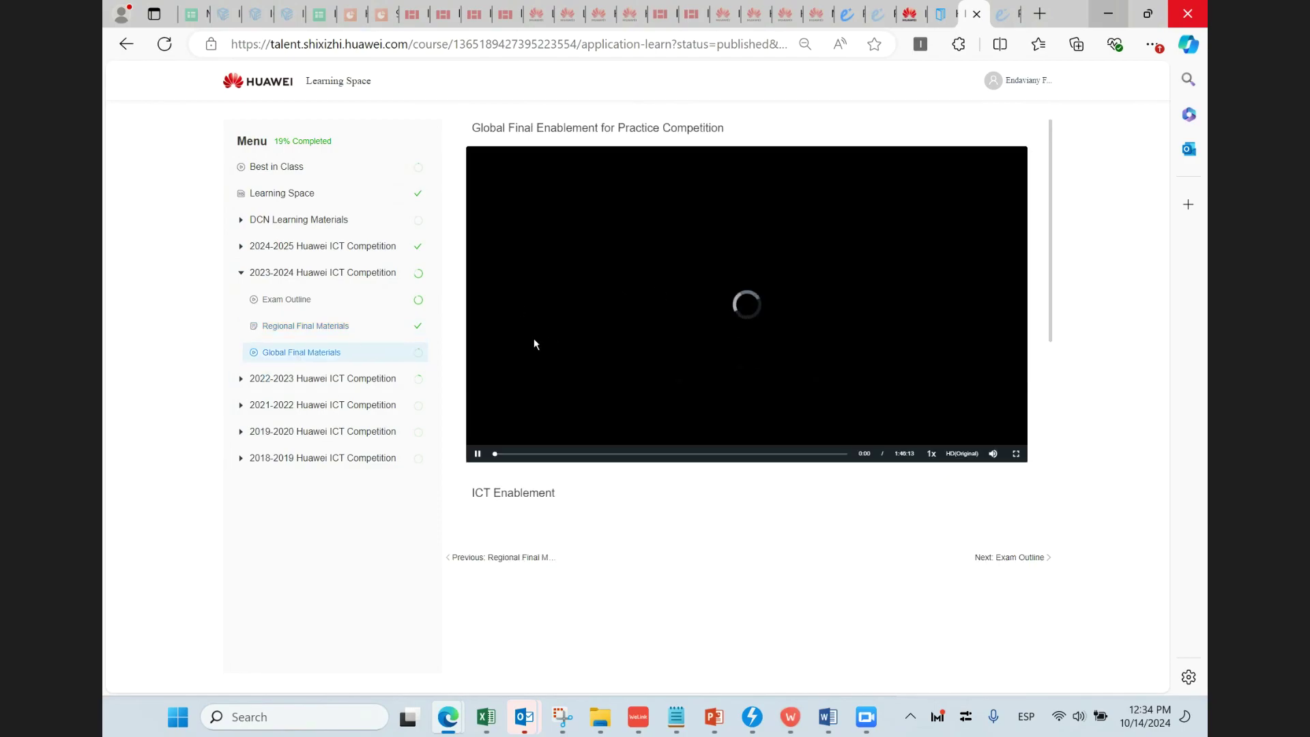
Open the 2022-2023 Global Final lab exam document for the Network Track and look through its first pages
left_click(367, 380)
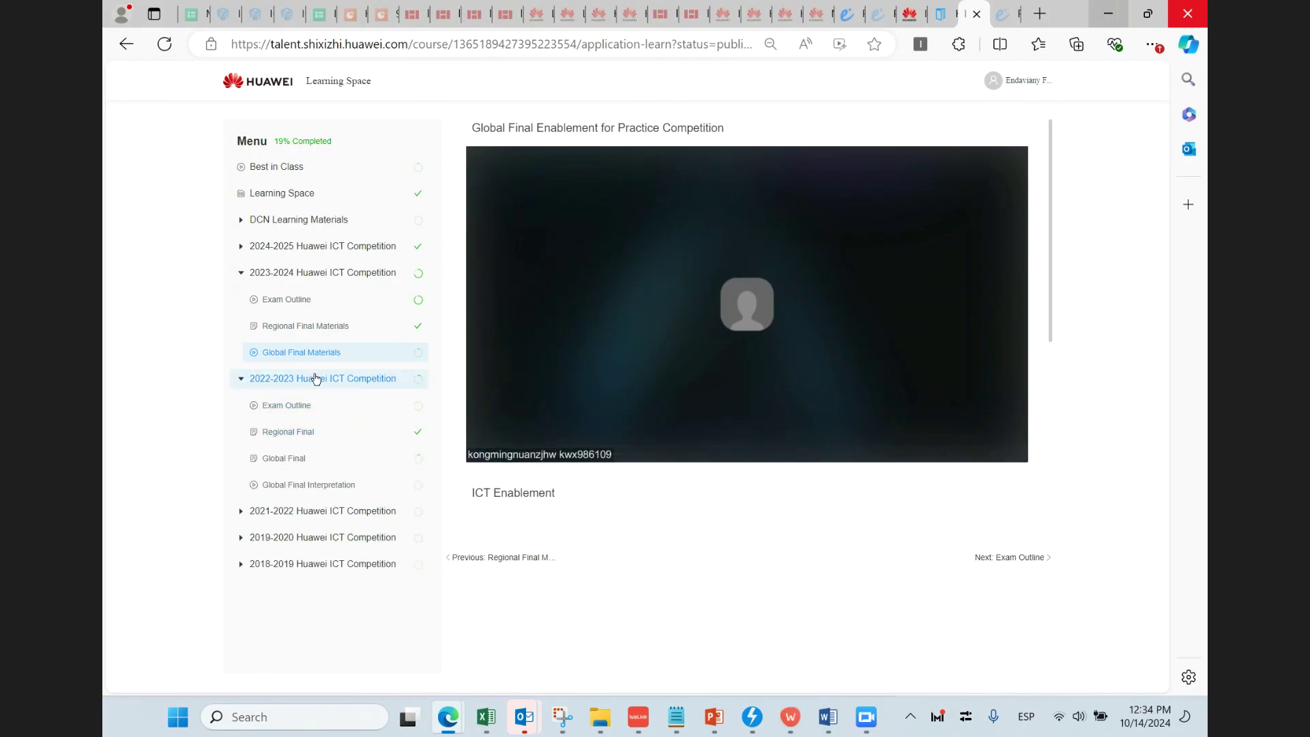
left_click(298, 459)
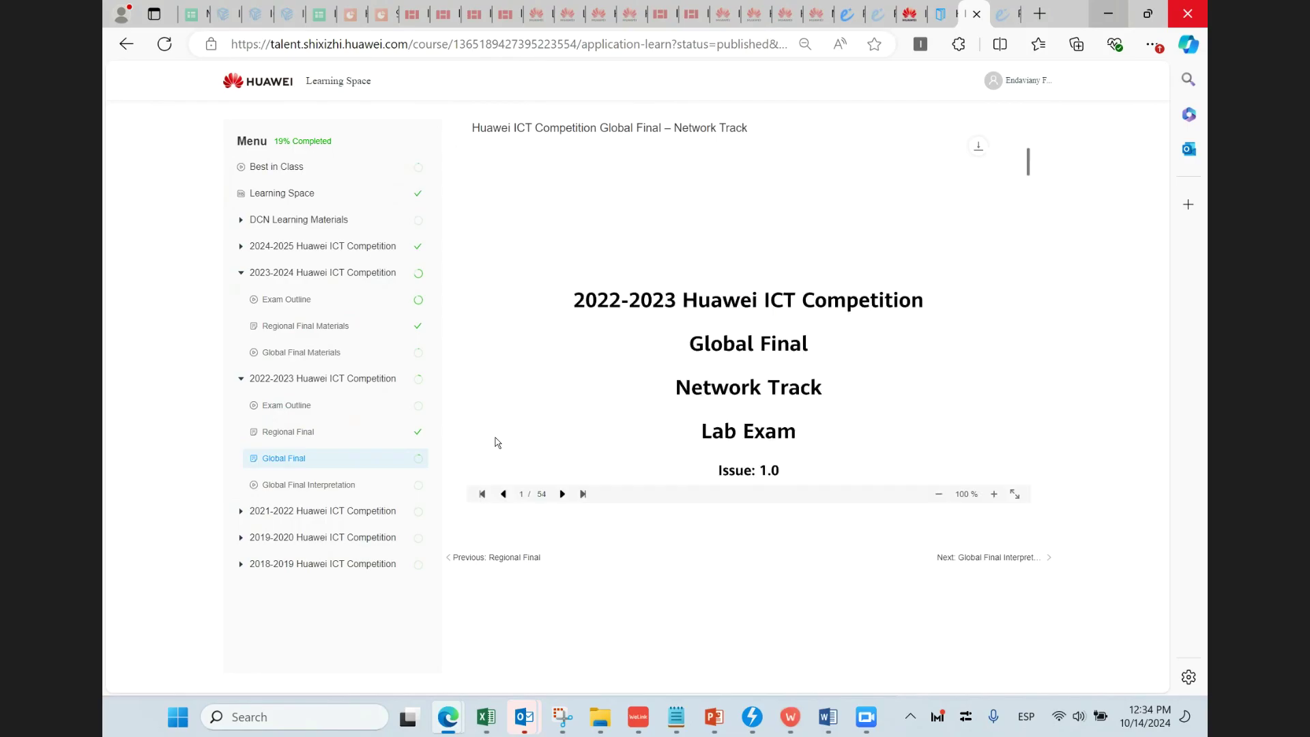
scroll(577, 412, "down", 5)
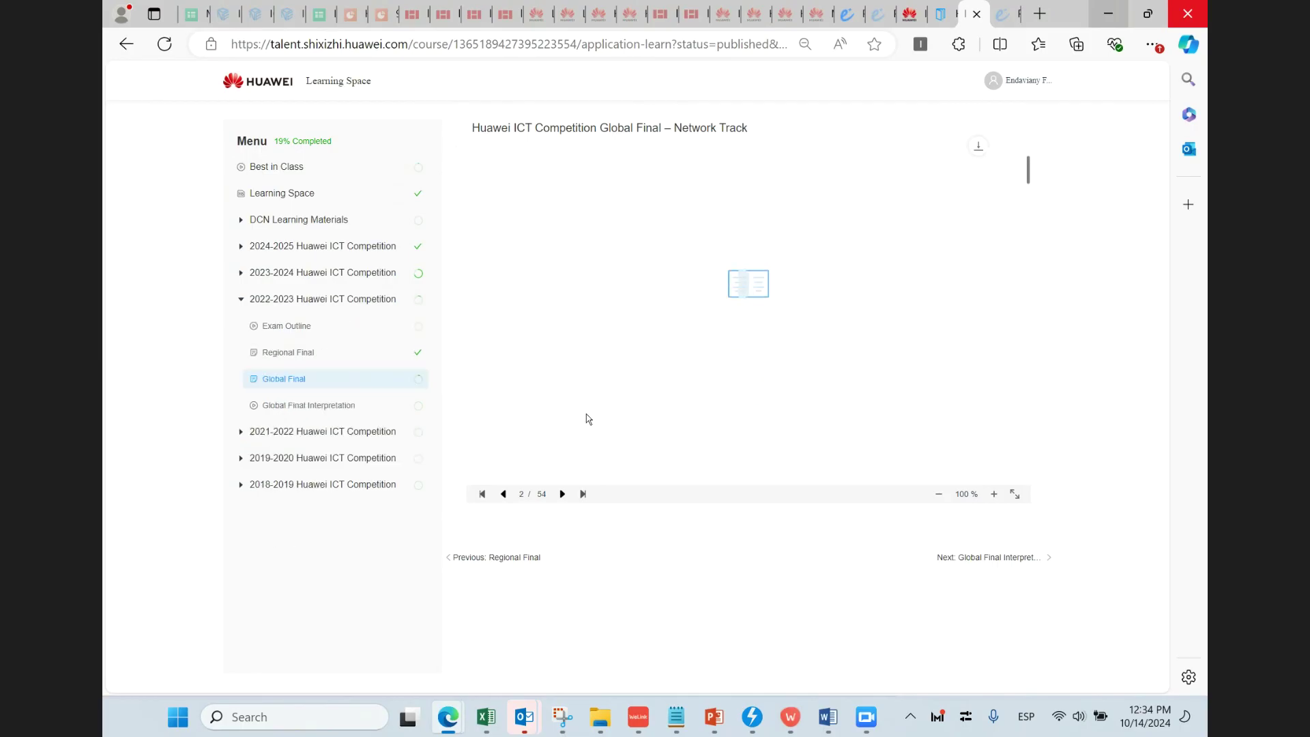
scroll(649, 430, "up", 3)
left_click(297, 434)
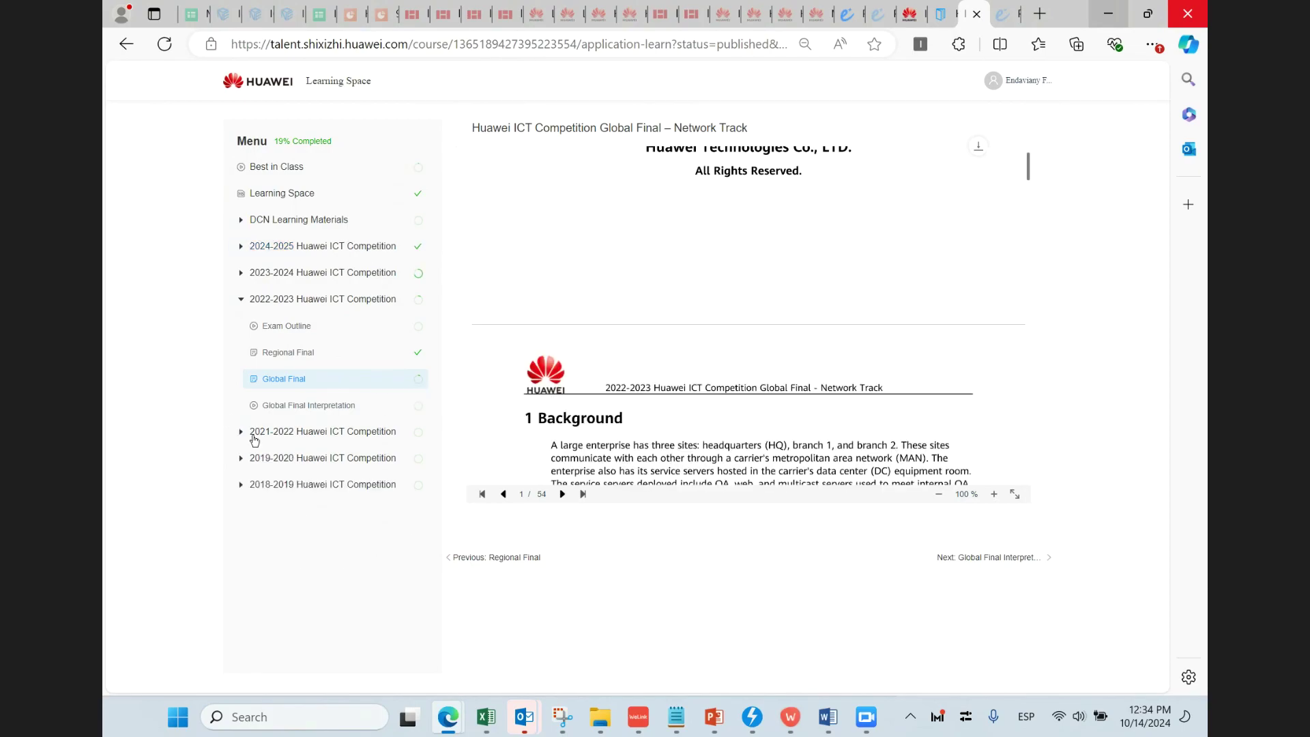
Reopen the course's Learning Space item and close the course tab to return to the track learning spaces overview
left_click(317, 223)
left_click(304, 193)
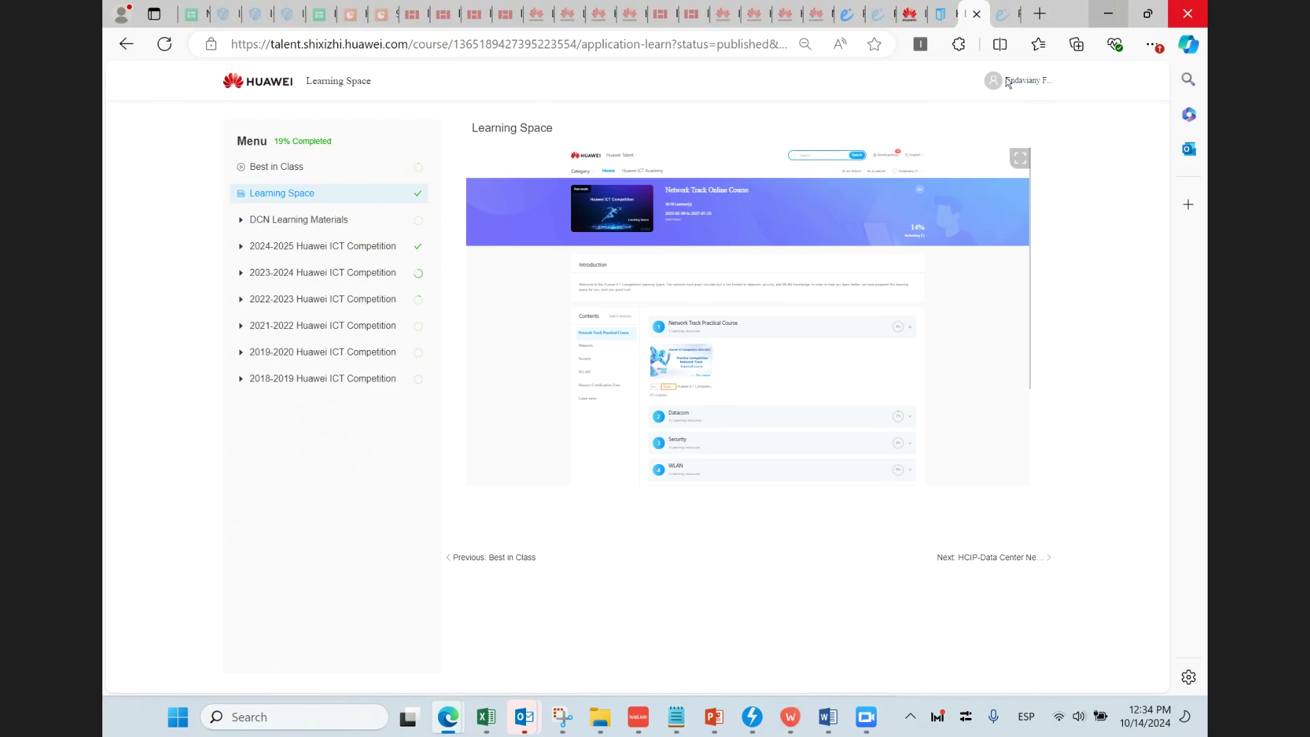
left_click(979, 18)
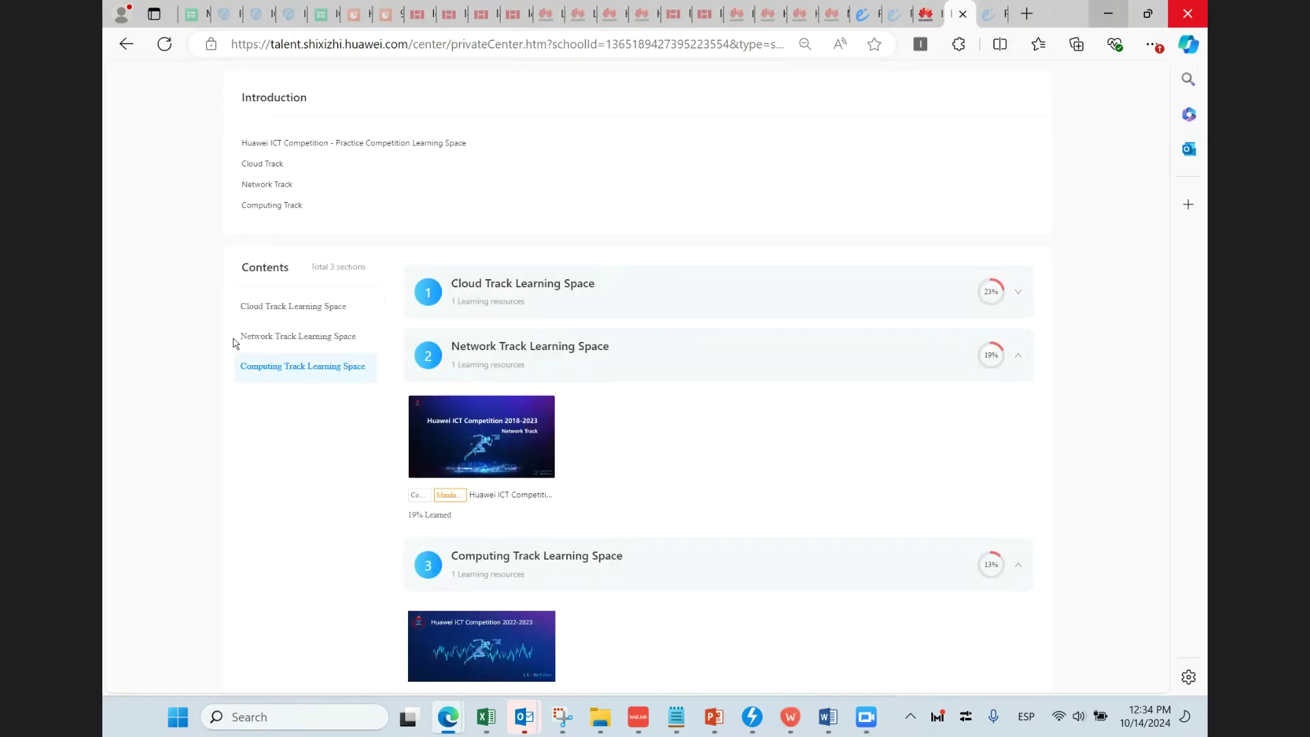
Open the submitted registration information on the LATAM competition page, view the Track Name options, and close the form without changes
left_click(941, 17)
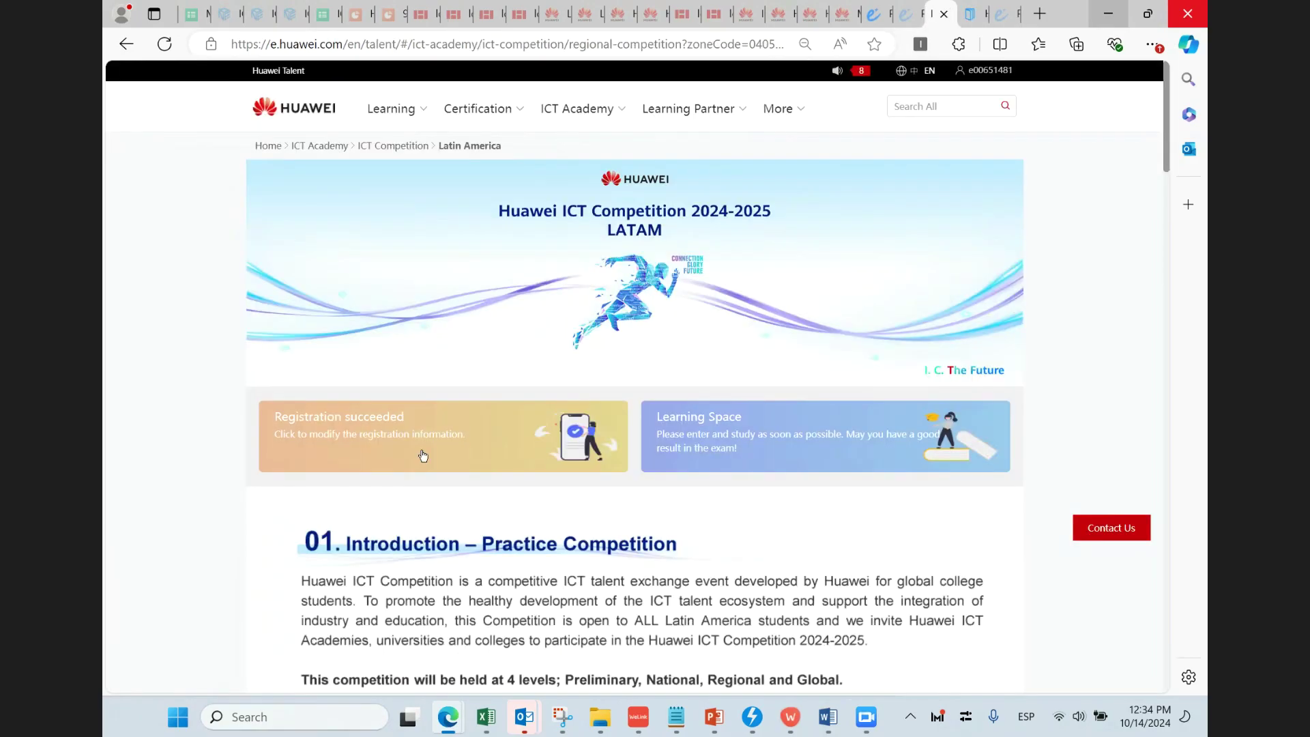
left_click(969, 20)
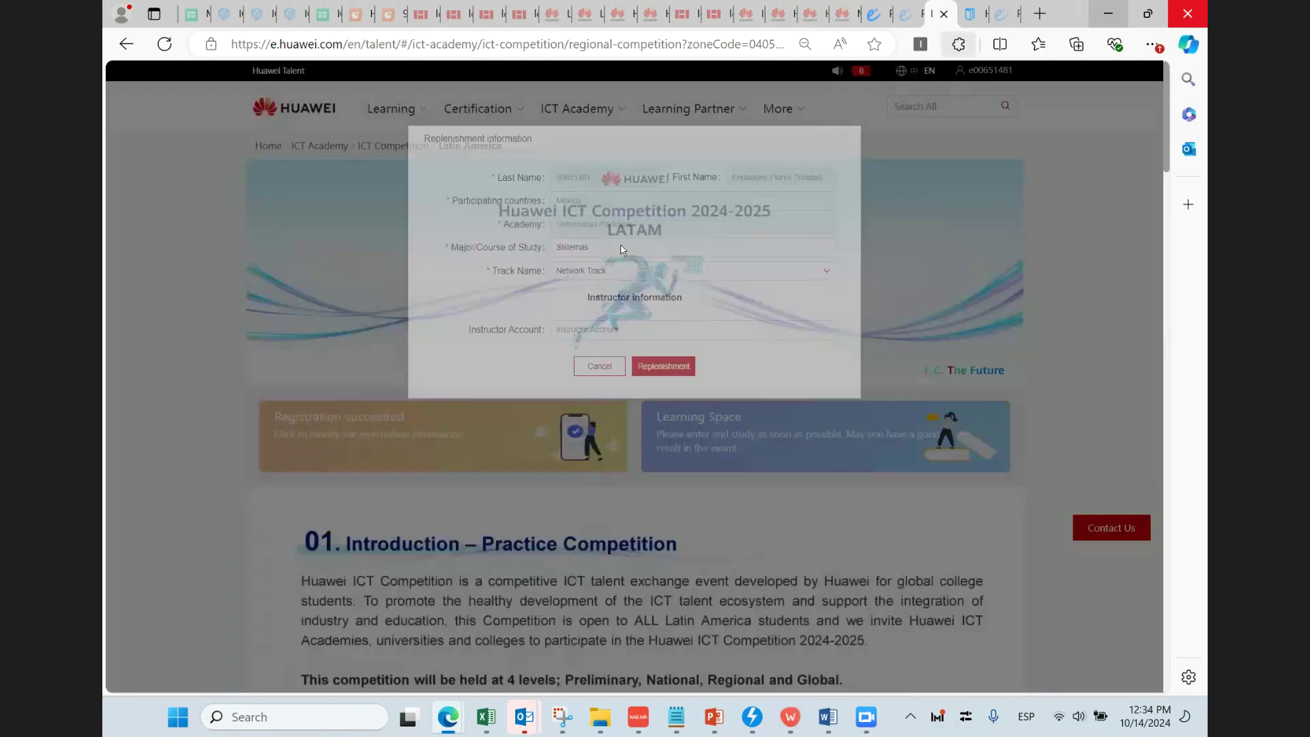
left_click(921, 14)
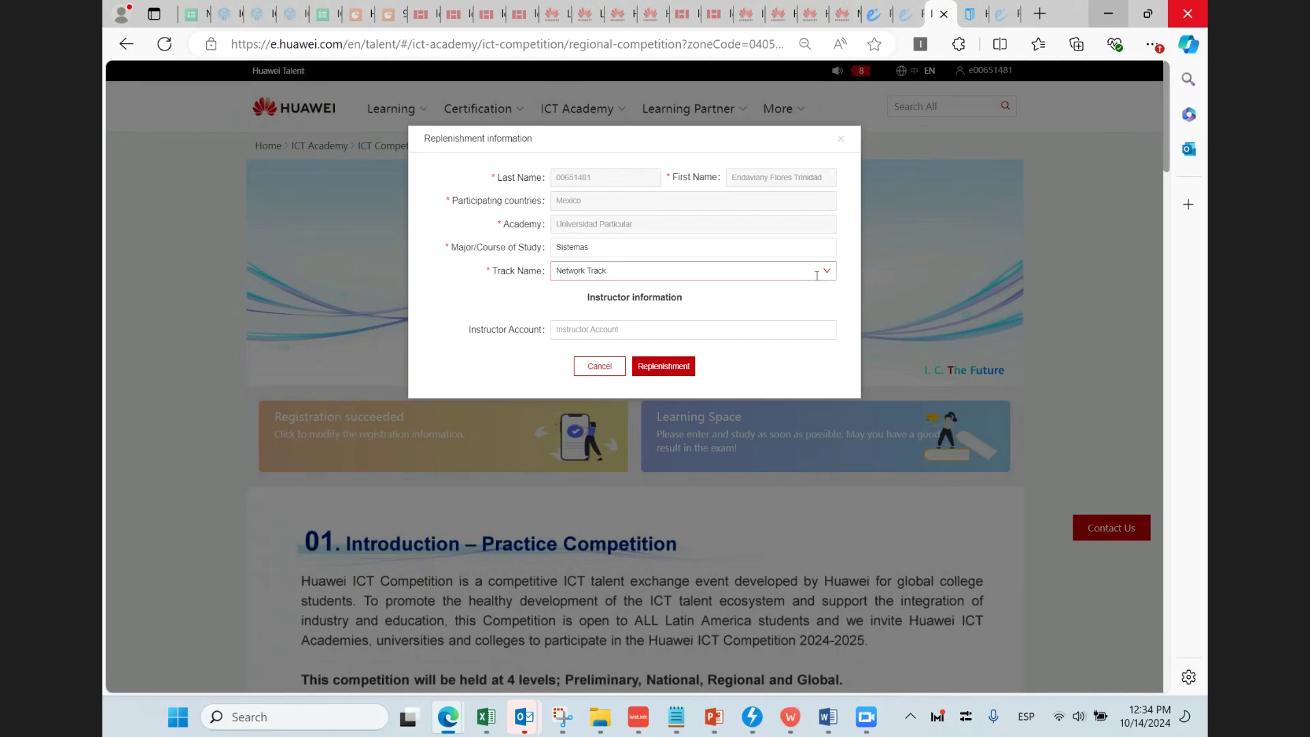
left_click(600, 272)
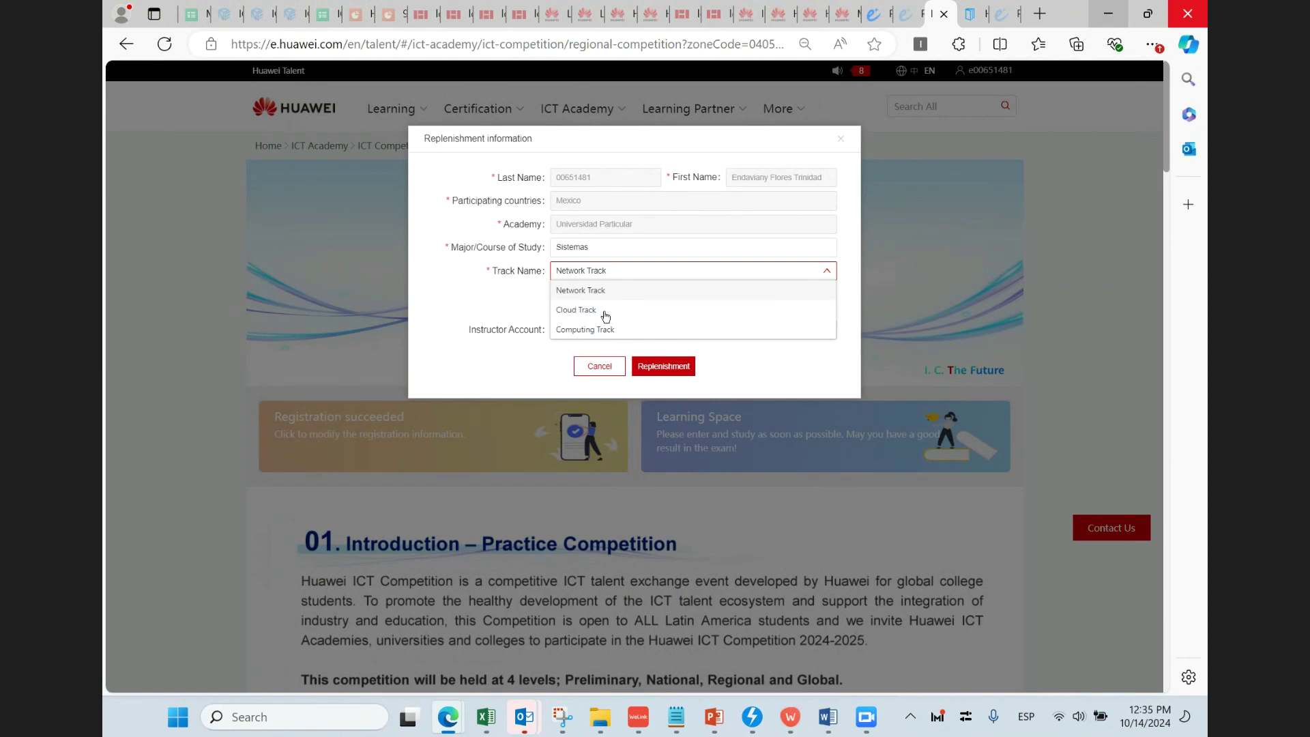
left_click(428, 210)
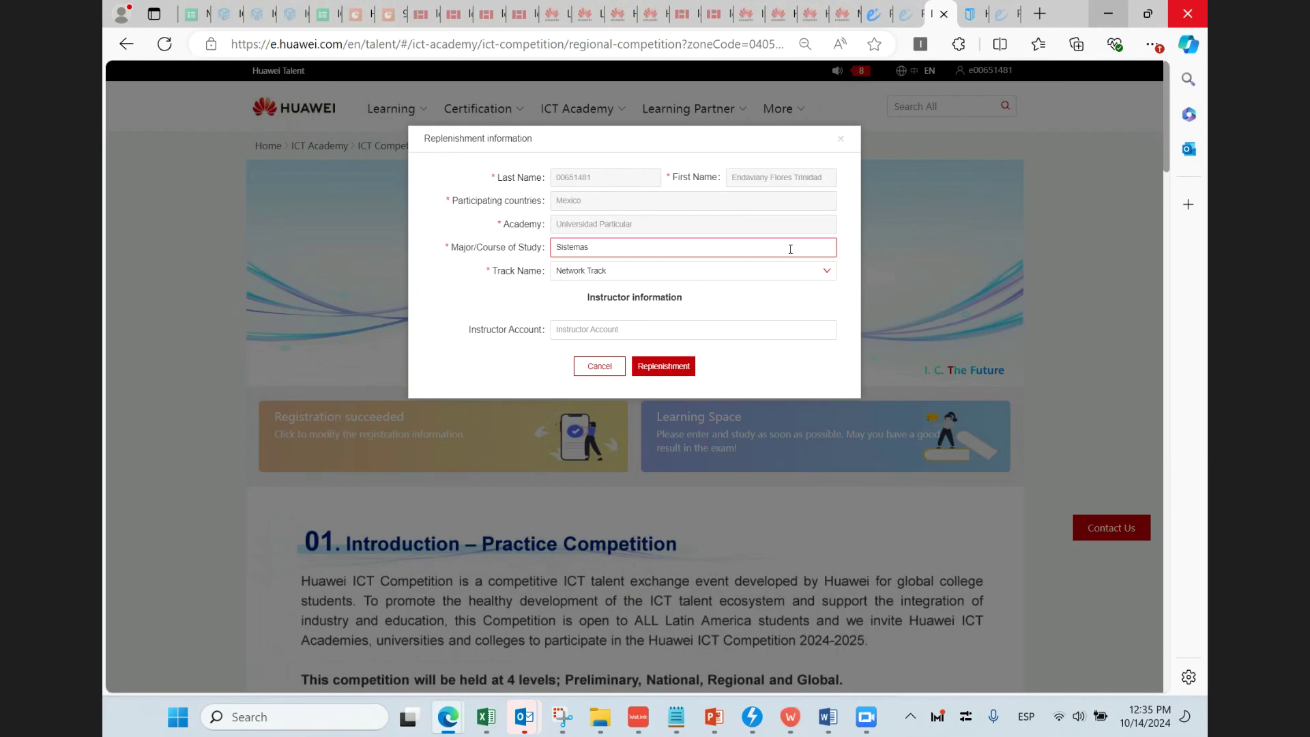
left_click(743, 432)
Go back to the ICT Competition overview and open the Latin America page of the Innovation Competition
scroll(130, 320, "down", 1)
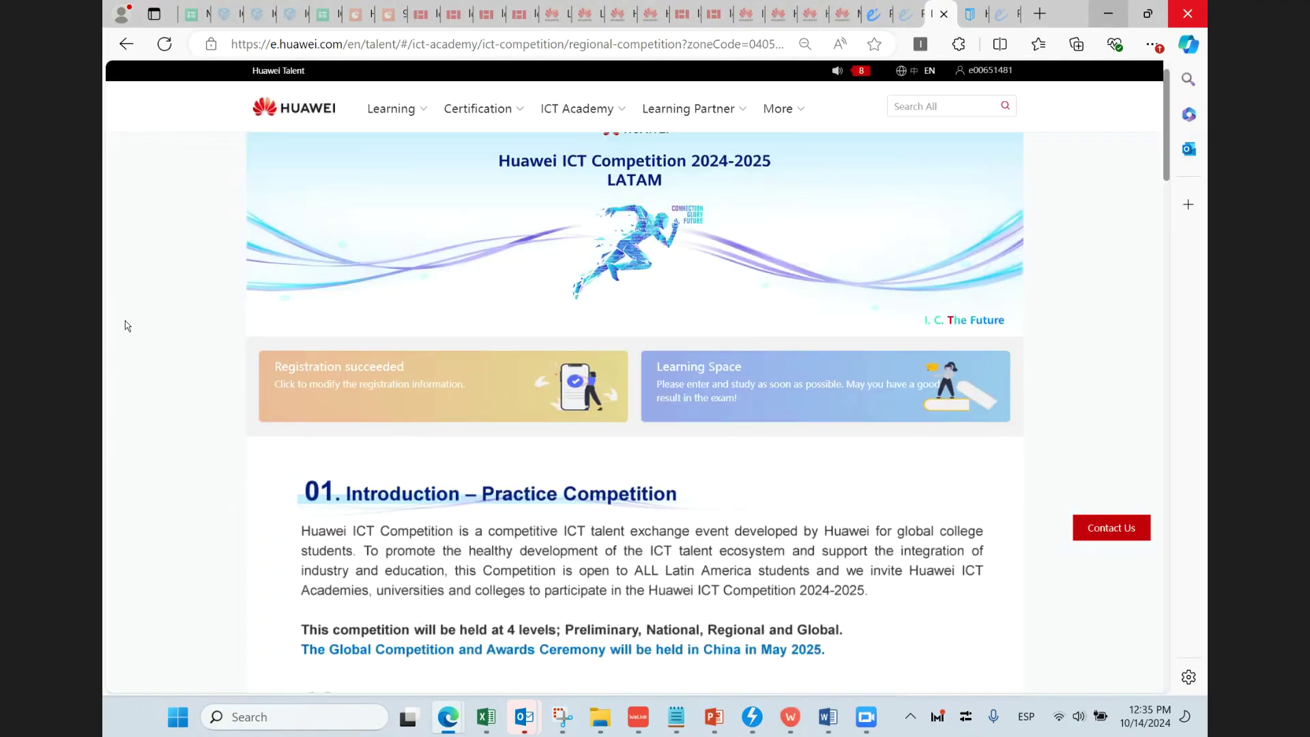
scroll(175, 338, "down", 10)
scroll(205, 334, "up", 5)
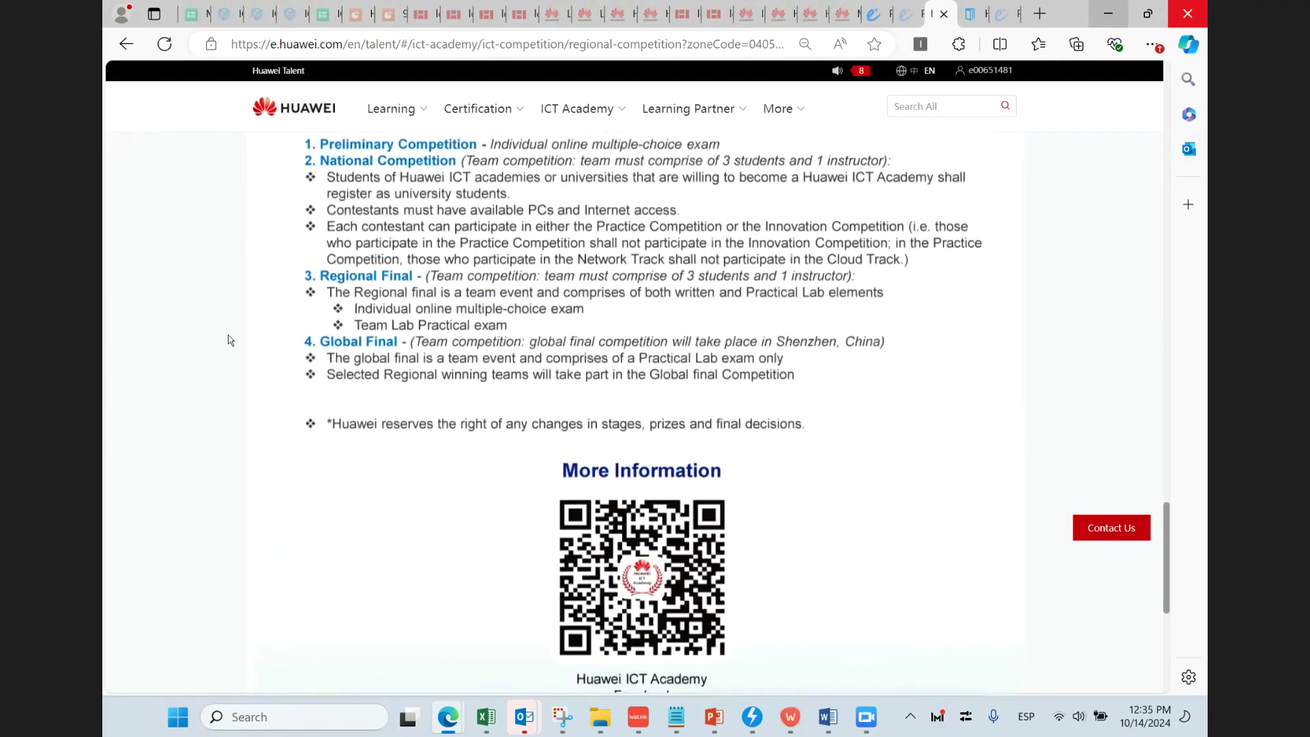
scroll(238, 341, "up", 15)
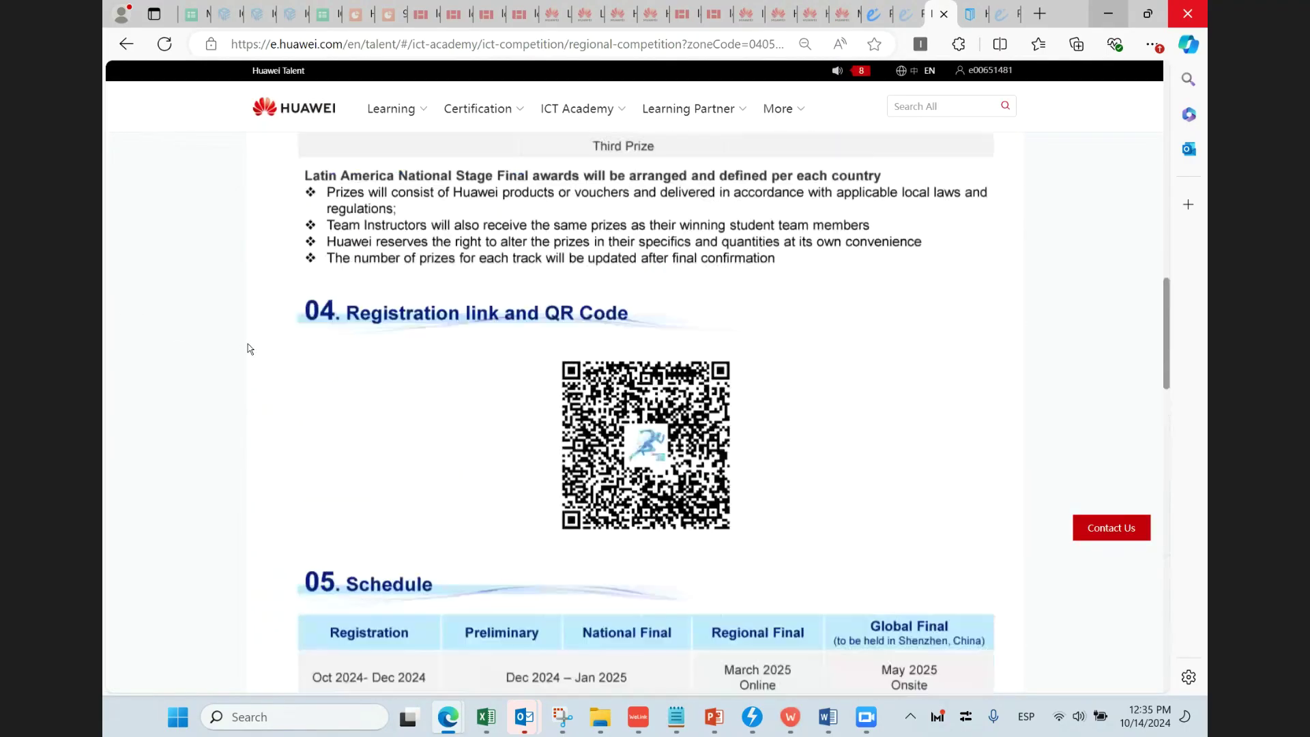
scroll(249, 348, "up", 10)
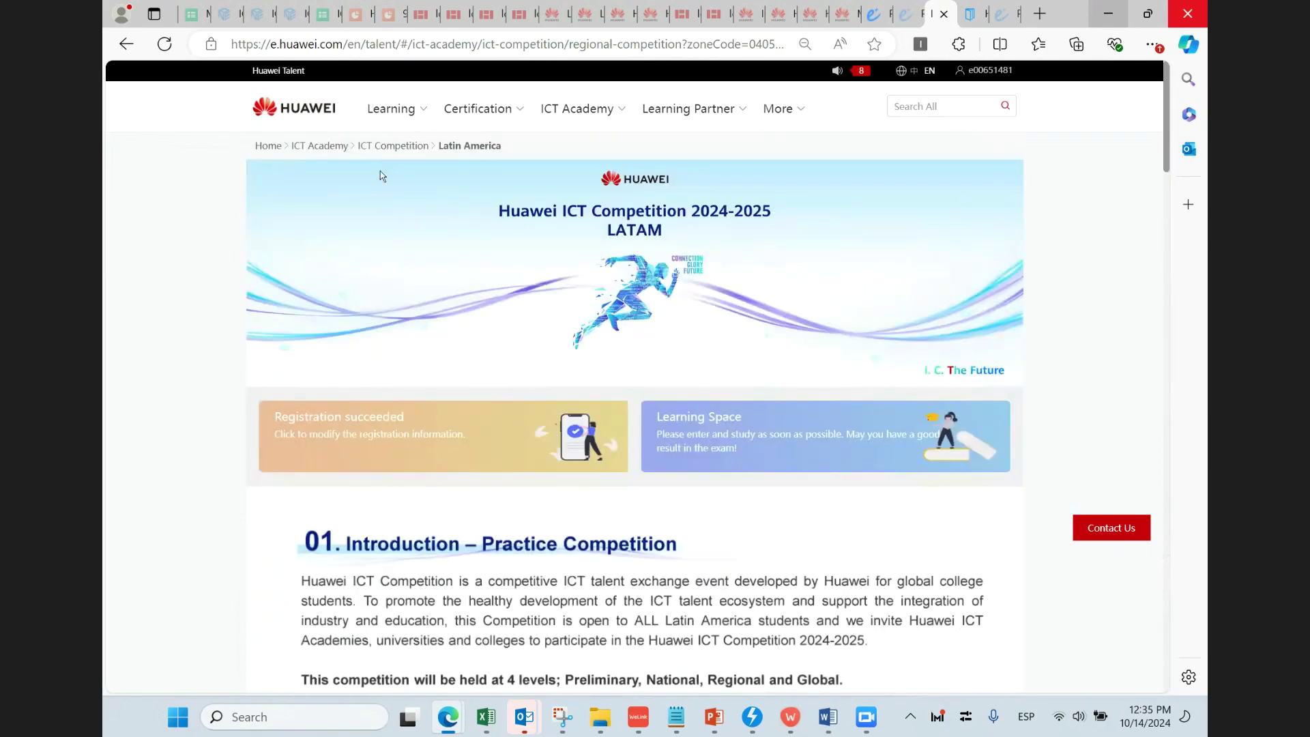
left_click(407, 146)
scroll(271, 322, "down", 6)
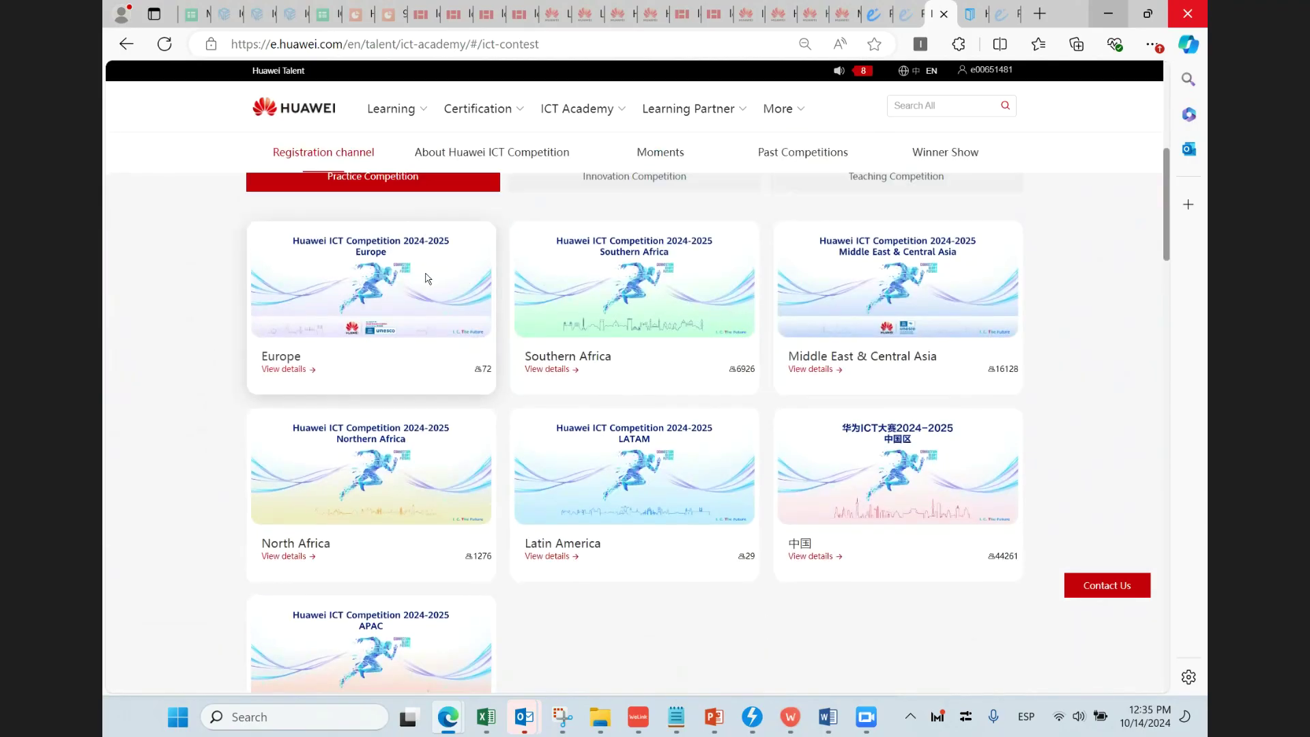
scroll(426, 277, "up", 2)
left_click(644, 331)
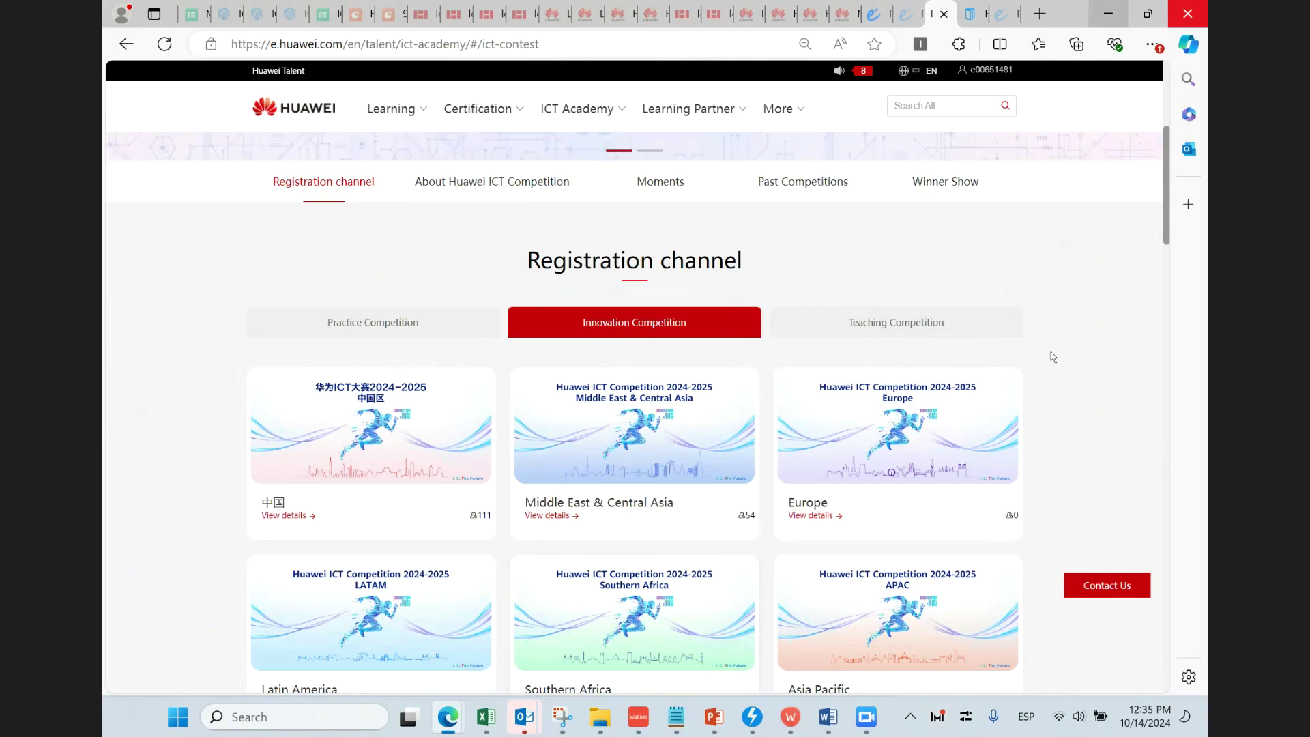
scroll(833, 418, "down", 4)
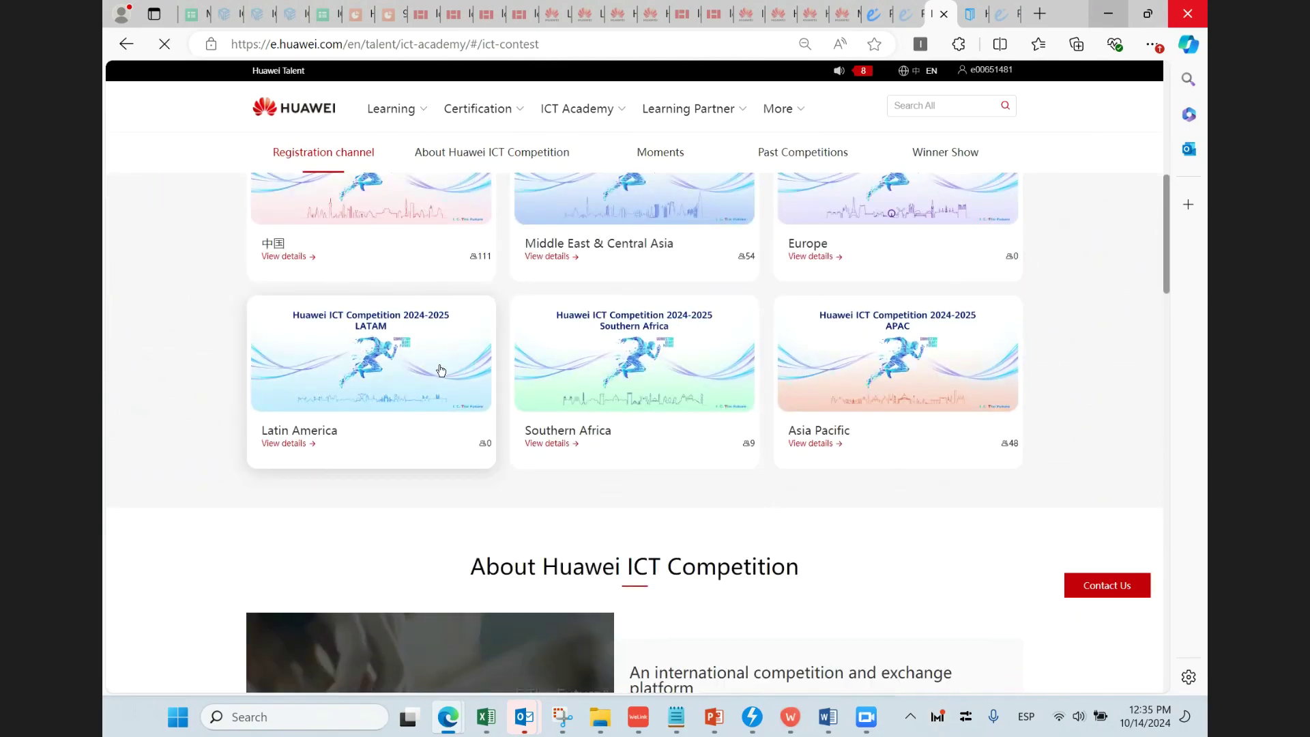
left_click(440, 370)
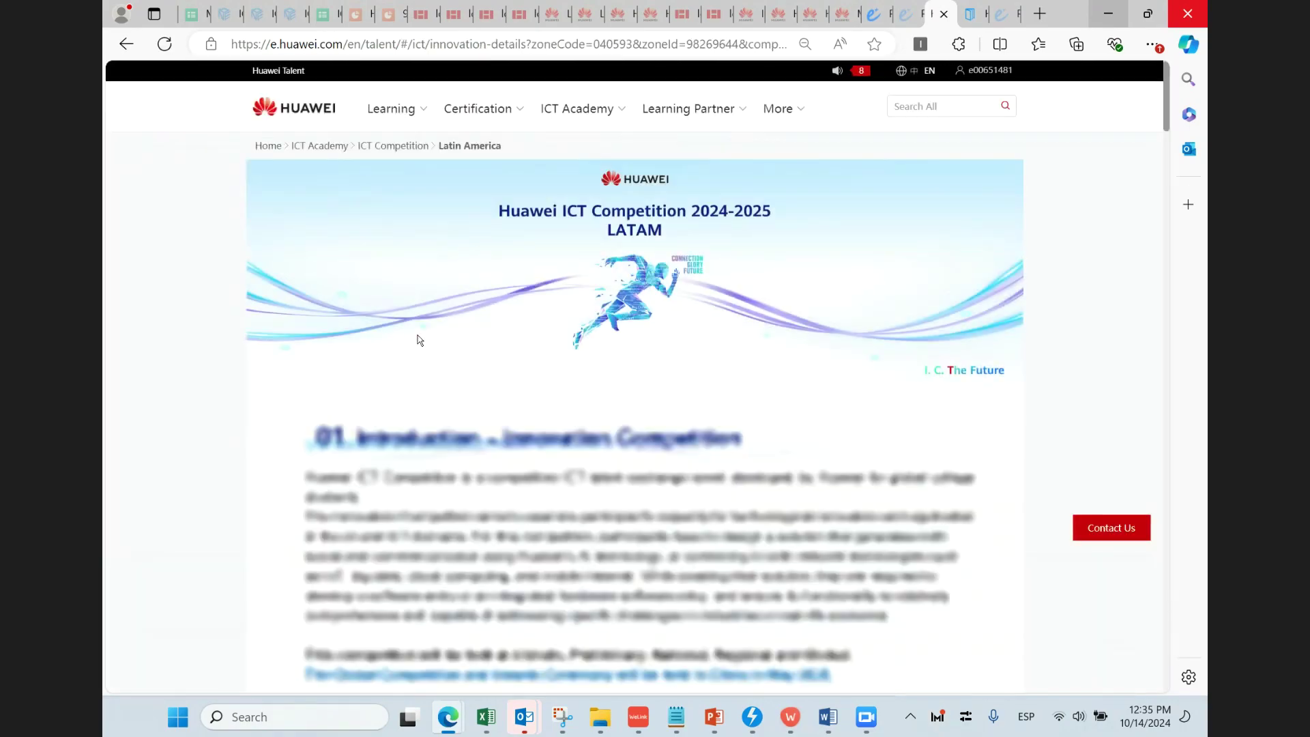
Read the Innovation Competition's introduction, regional final awards, schedule and review methods, including the scoring table
scroll(417, 337, "down", 1)
scroll(359, 252, "down", 3)
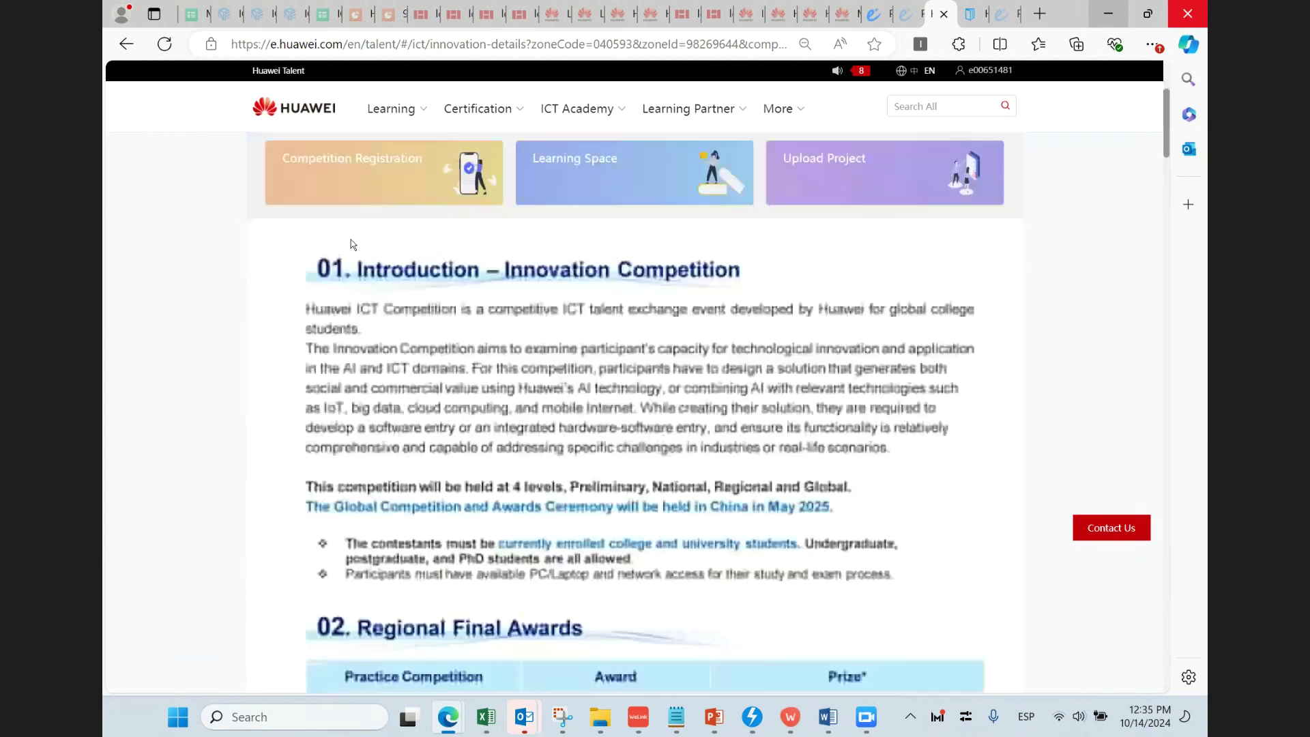
scroll(572, 169, "down", 3)
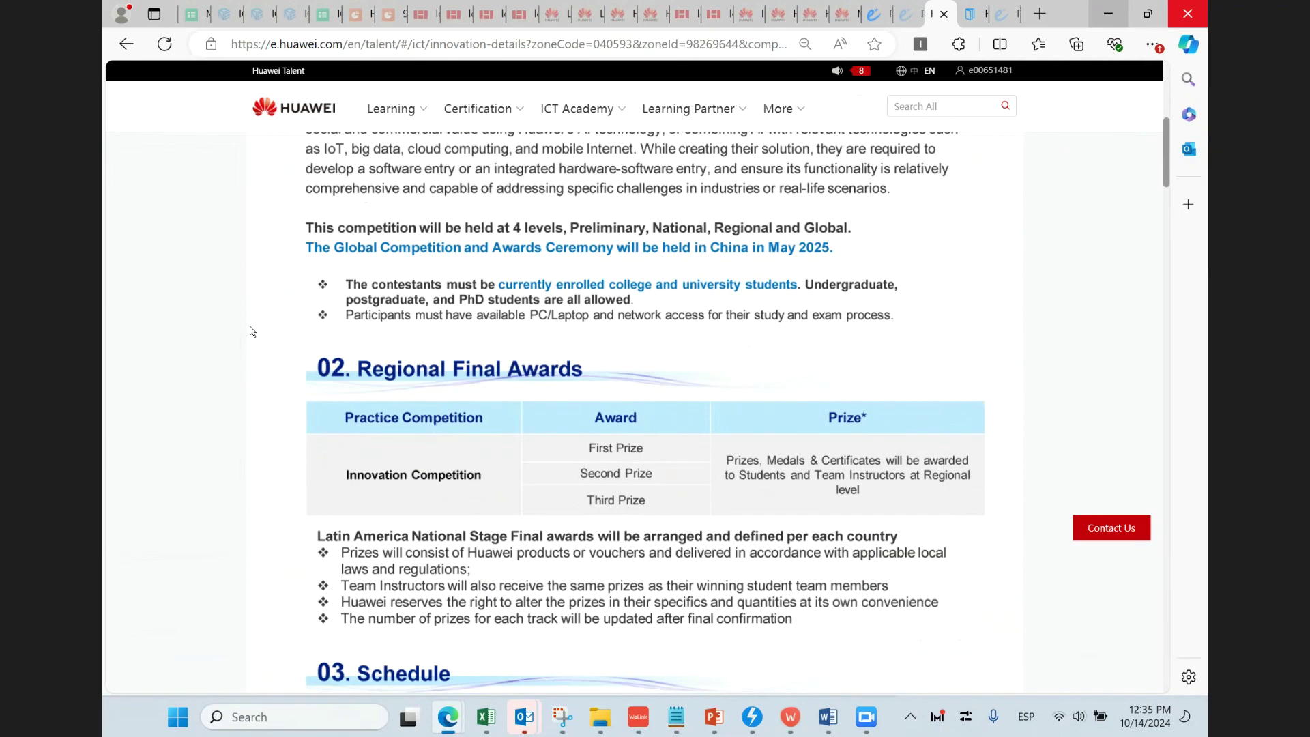
scroll(466, 264, "down", 3)
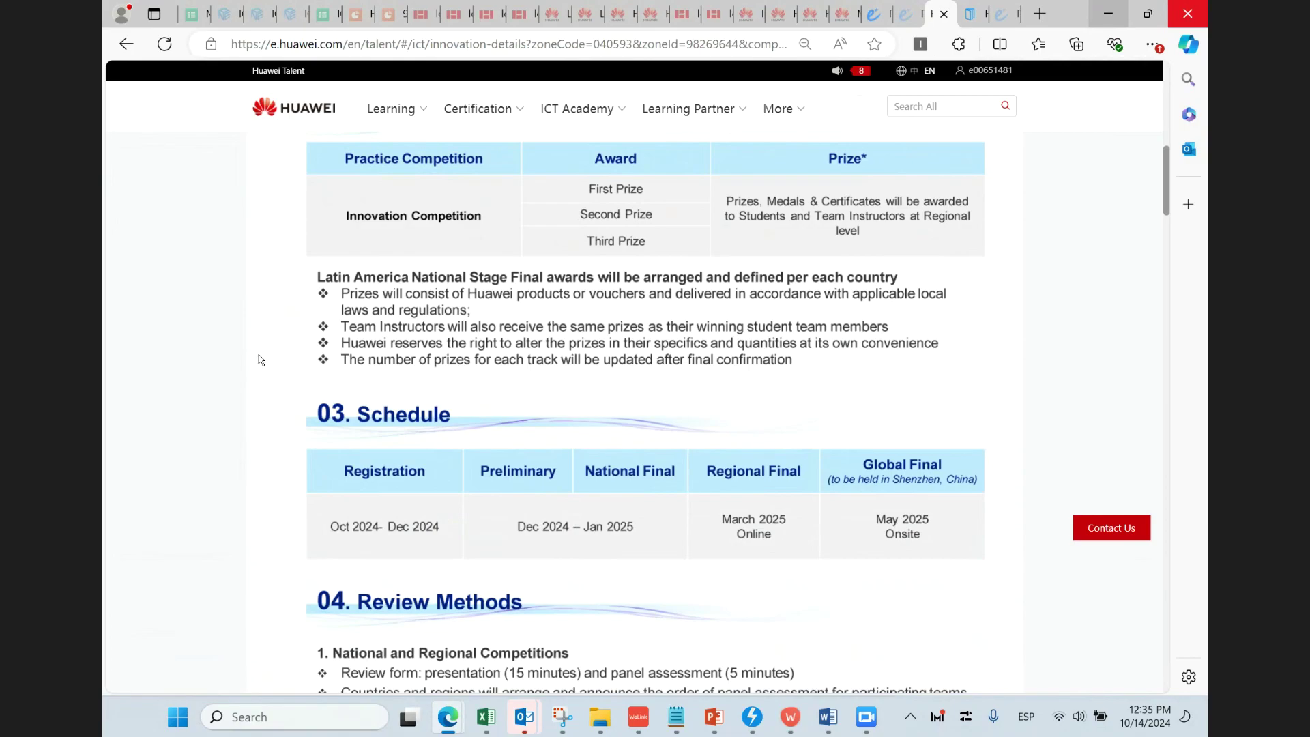
scroll(306, 413, "down", 8)
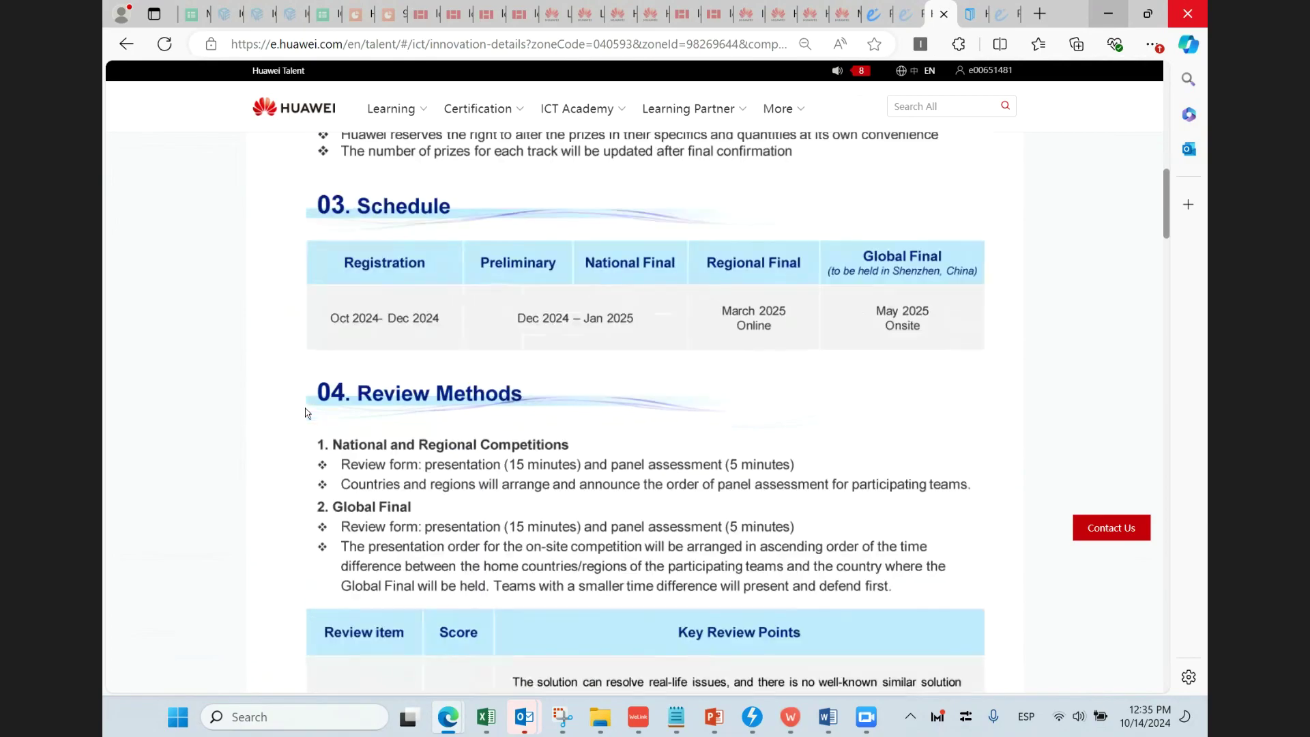
scroll(285, 416, "up", 2)
scroll(285, 416, "down", 1)
scroll(285, 416, "down", 3)
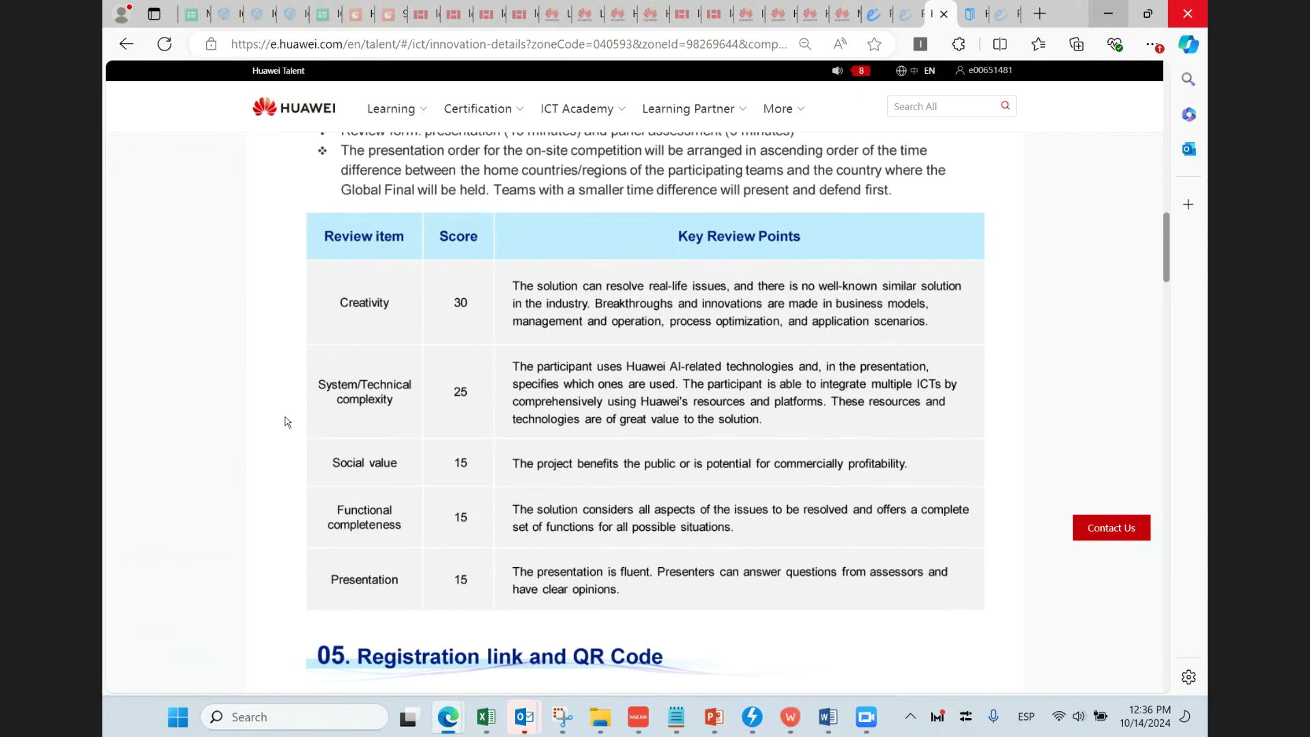
Examine the Innovation Competition's registration QR code, entry requirements, competition rules, intellectual property terms and topic table
scroll(285, 416, "down", 10)
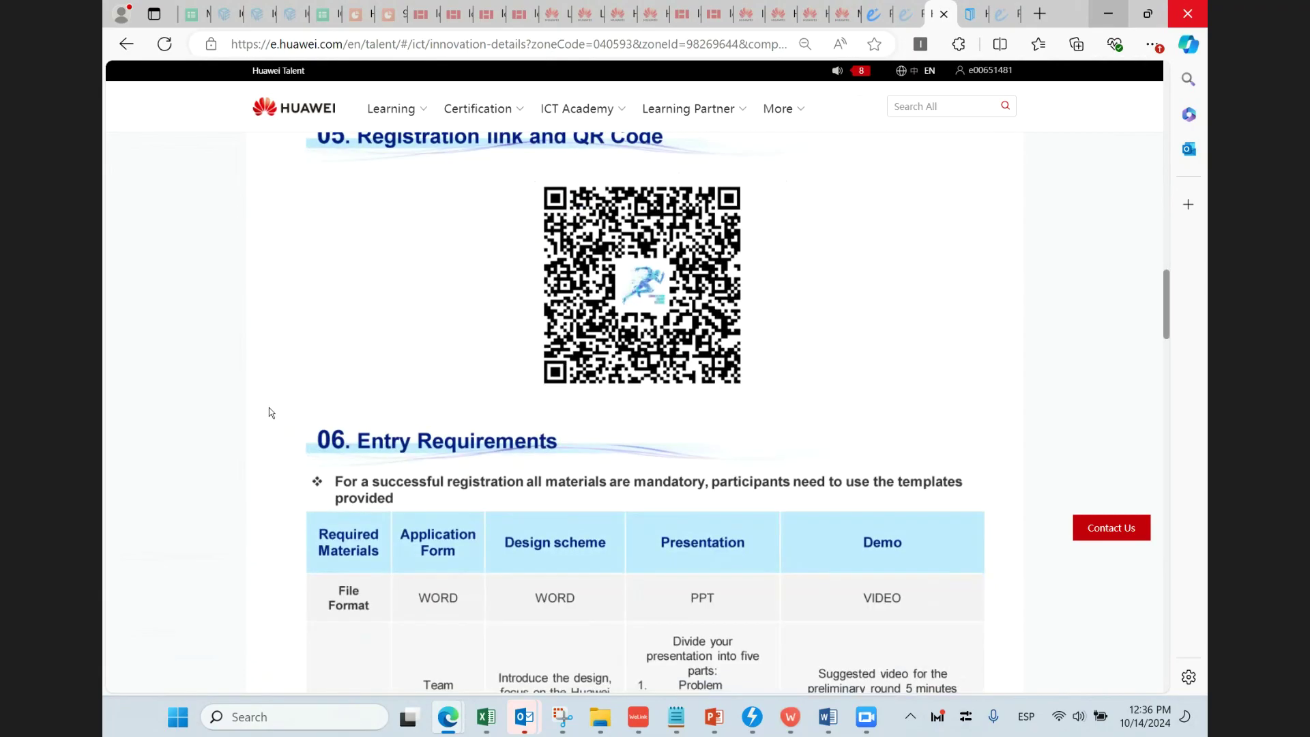
scroll(252, 401, "down", 4)
scroll(843, 461, "up", 3)
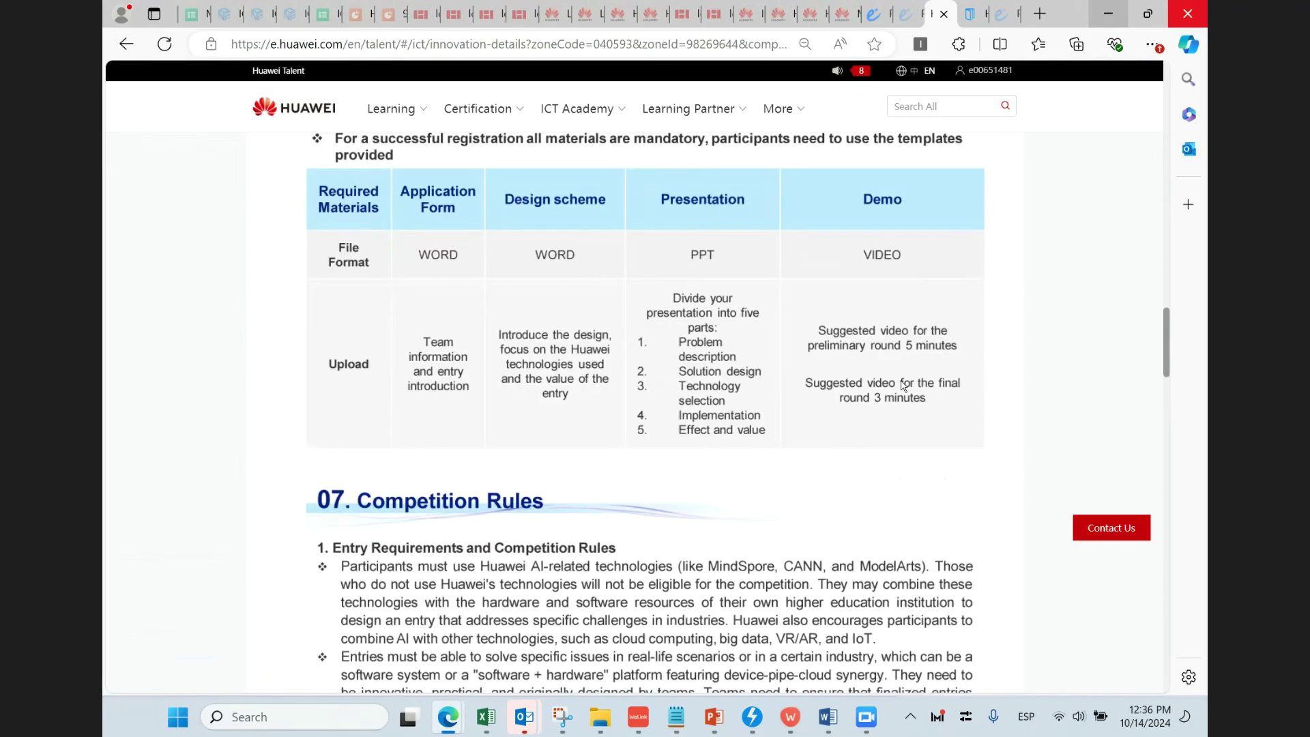
scroll(382, 431, "down", 1)
scroll(525, 518, "down", 4)
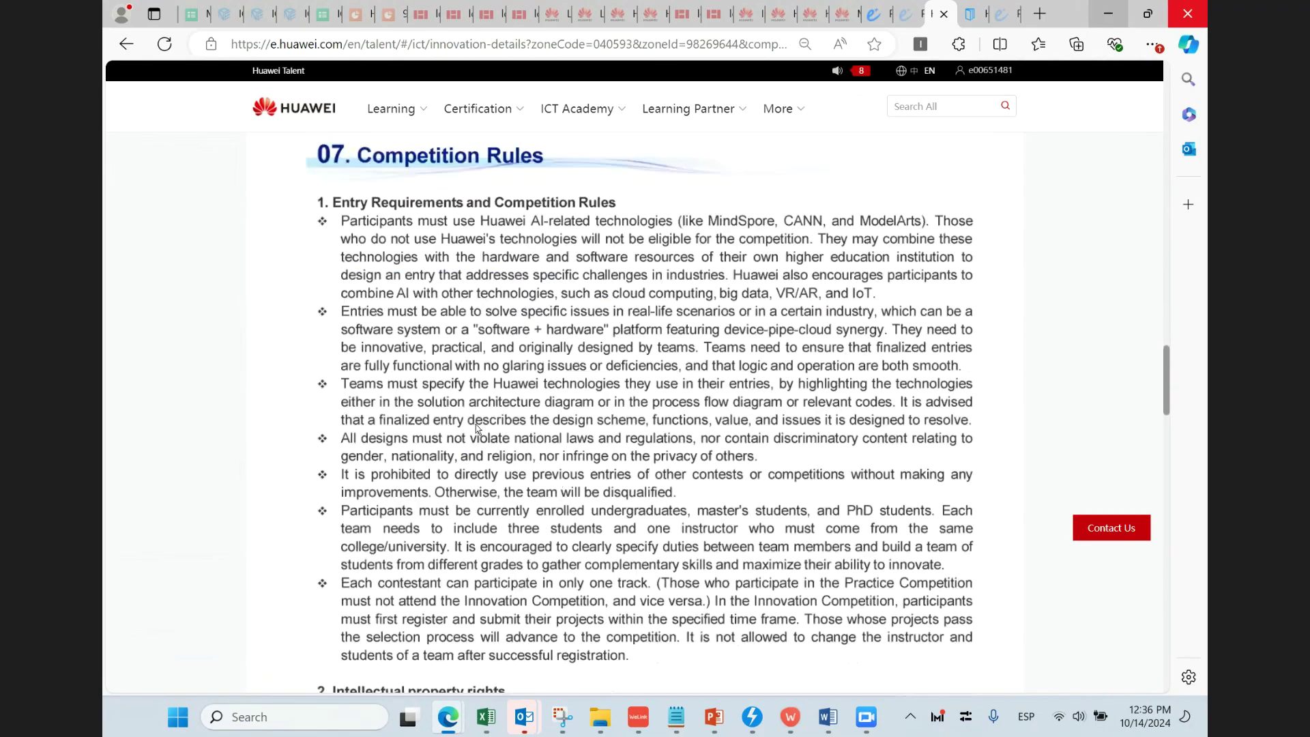
scroll(426, 417, "down", 1)
scroll(430, 422, "down", 8)
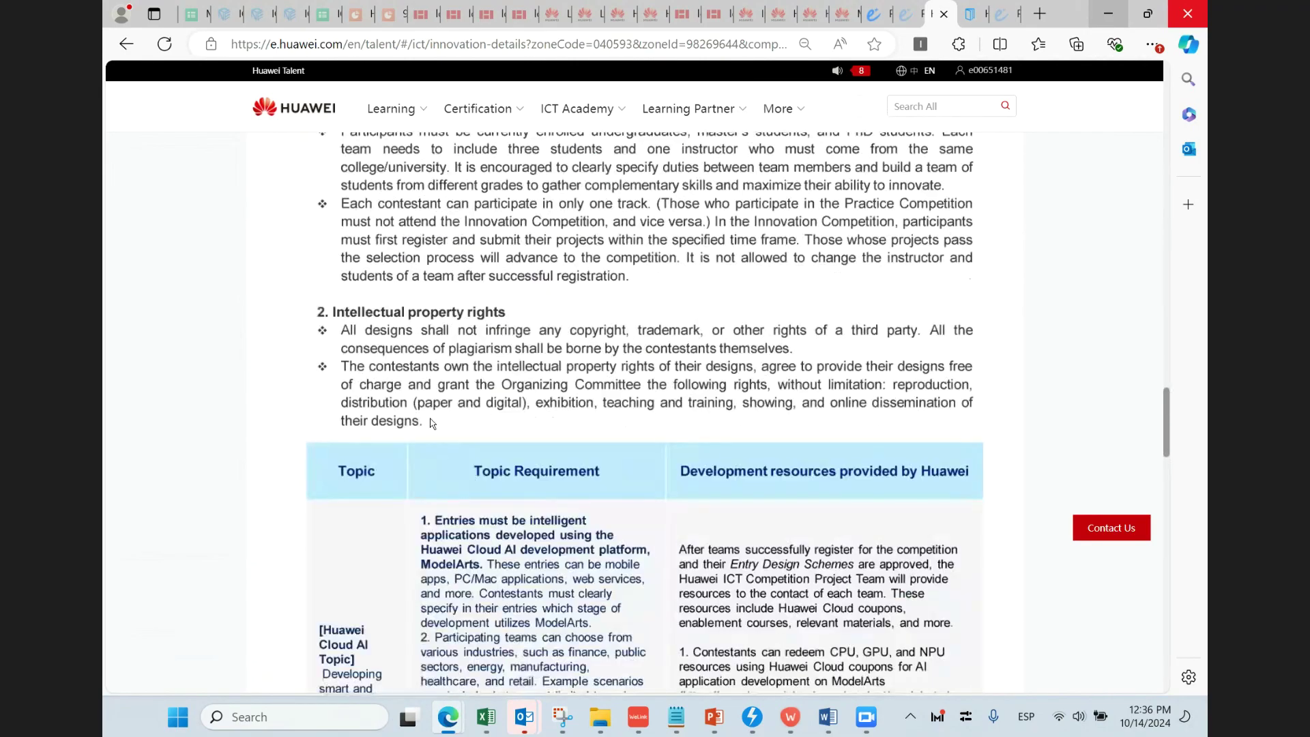
scroll(437, 423, "up", 4)
scroll(439, 434, "down", 15)
scroll(440, 434, "up", 20)
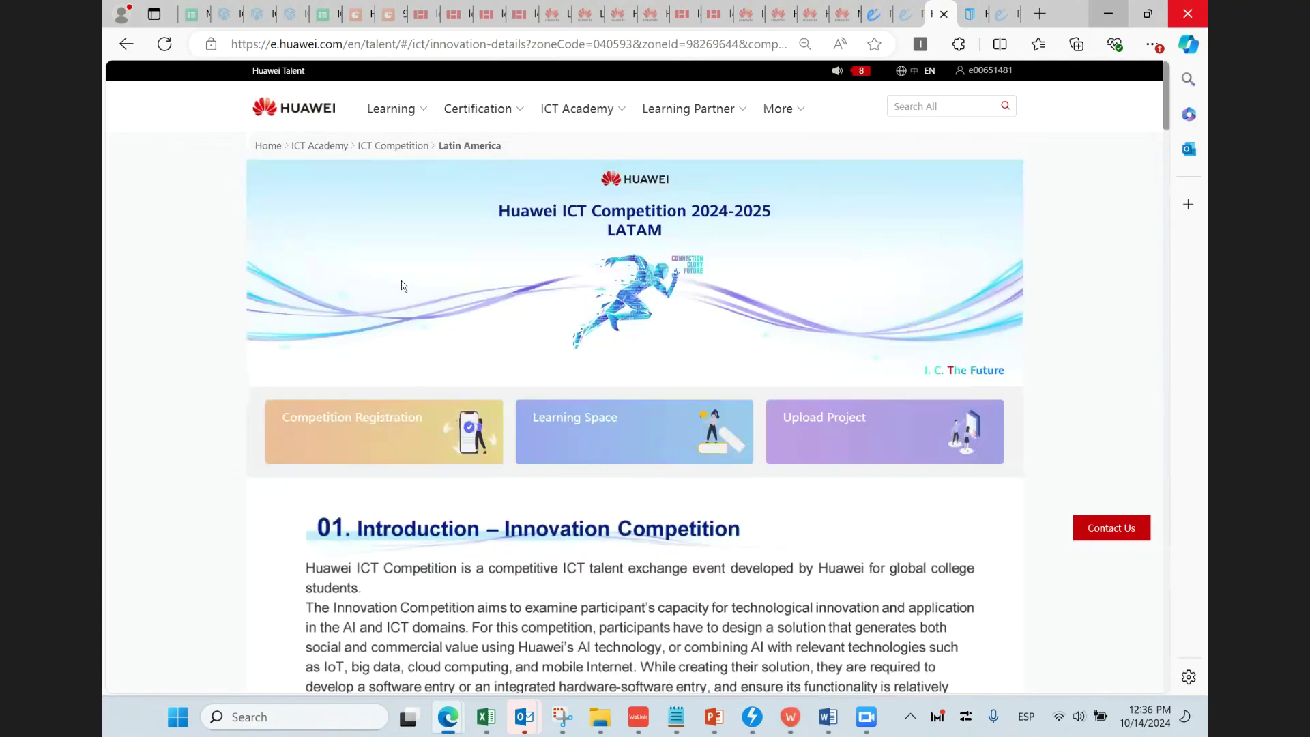
Open the Latin America page of the Teaching Competition's Experimental teaching cases track and view its Overview section
left_click(395, 145)
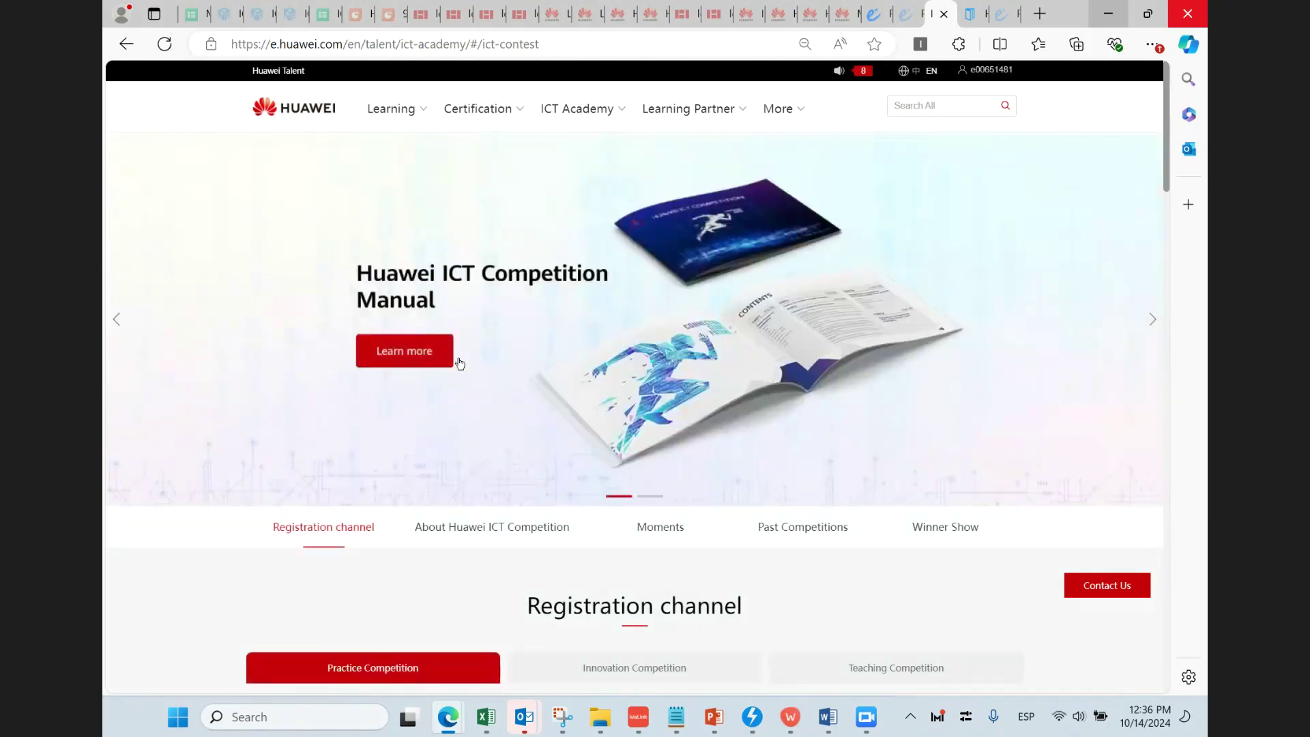
scroll(471, 366, "down", 5)
left_click(865, 238)
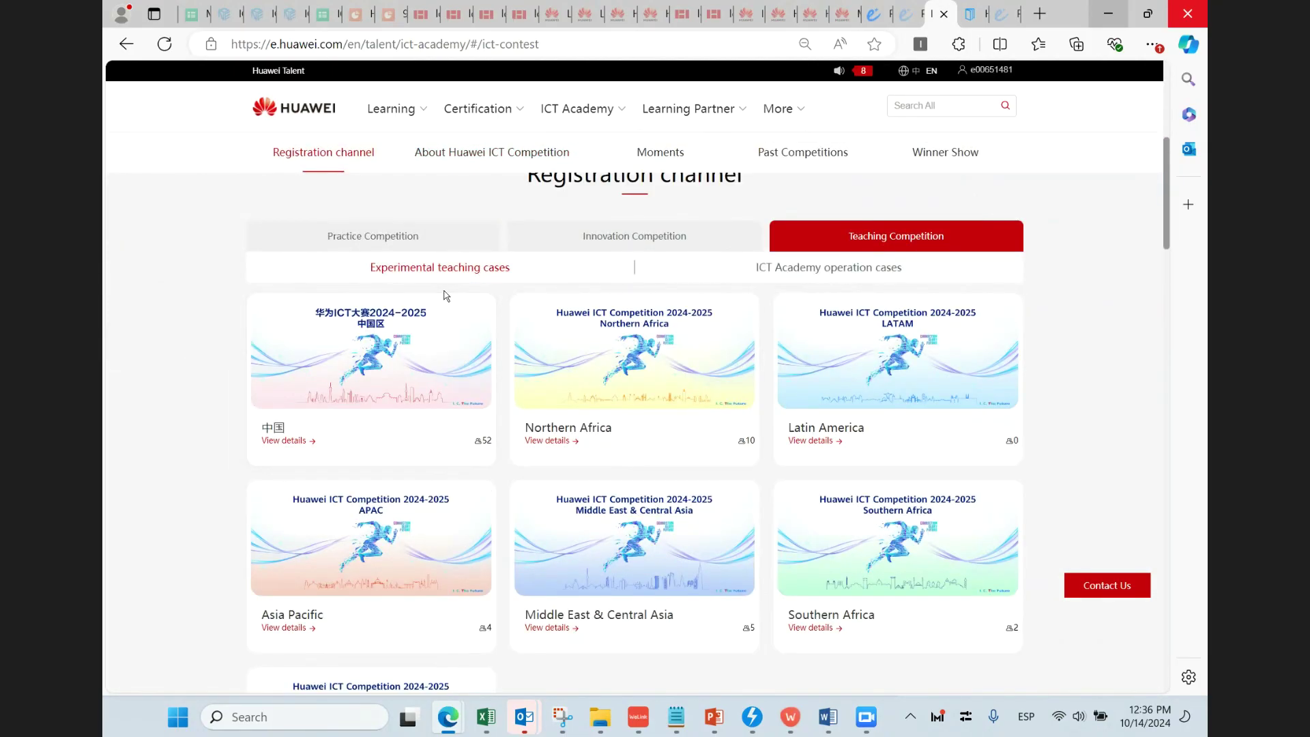
left_click(546, 422)
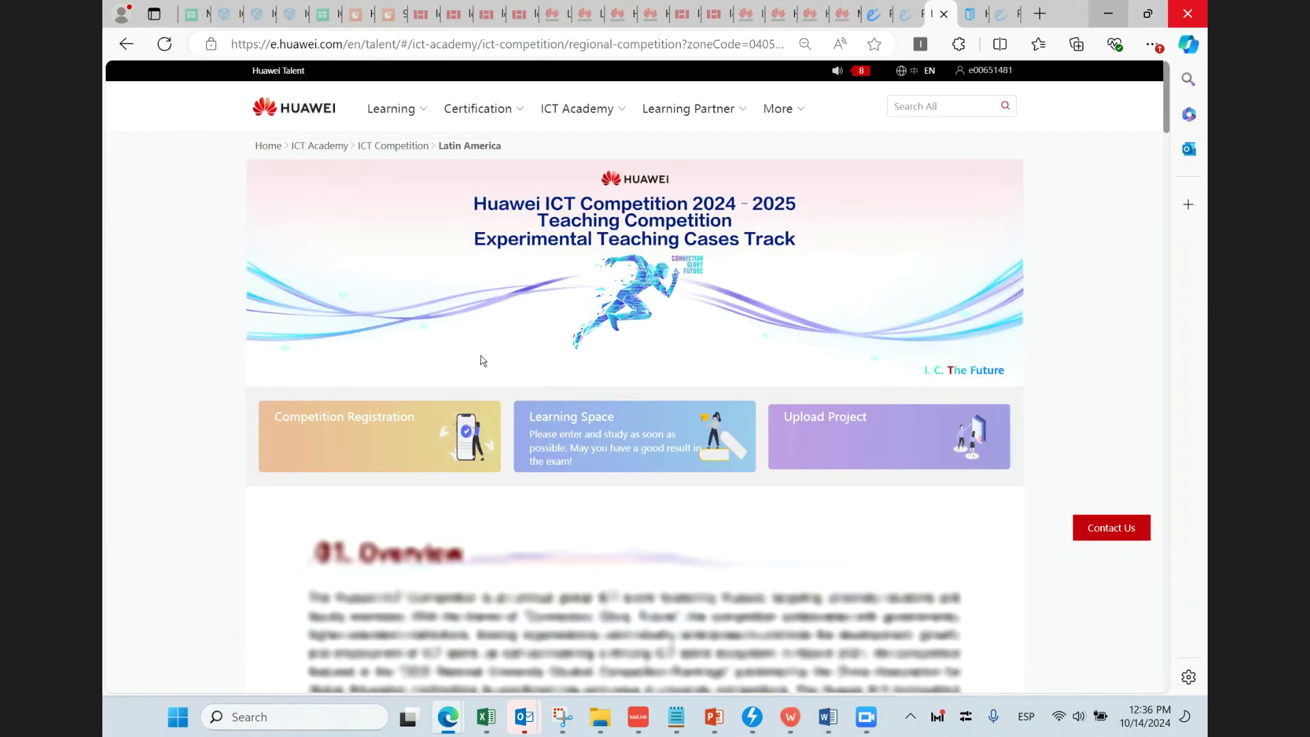
scroll(544, 451, "down", 2)
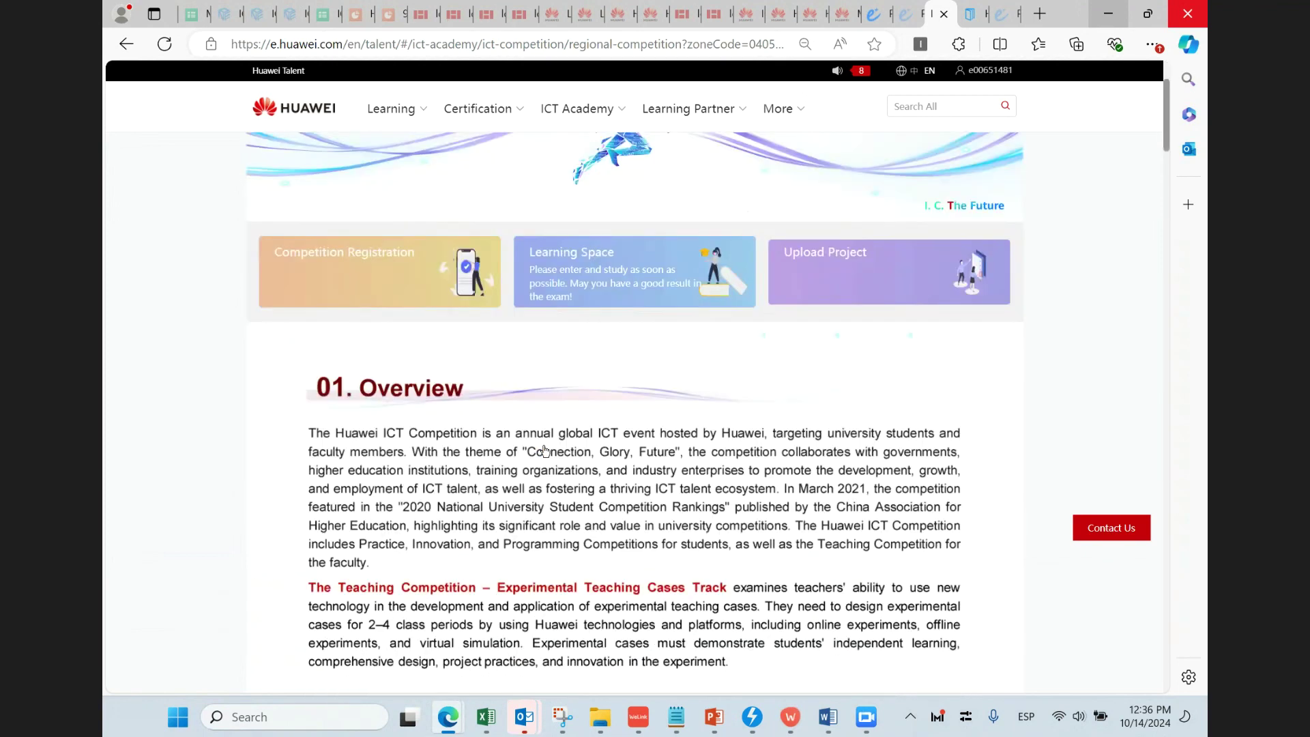